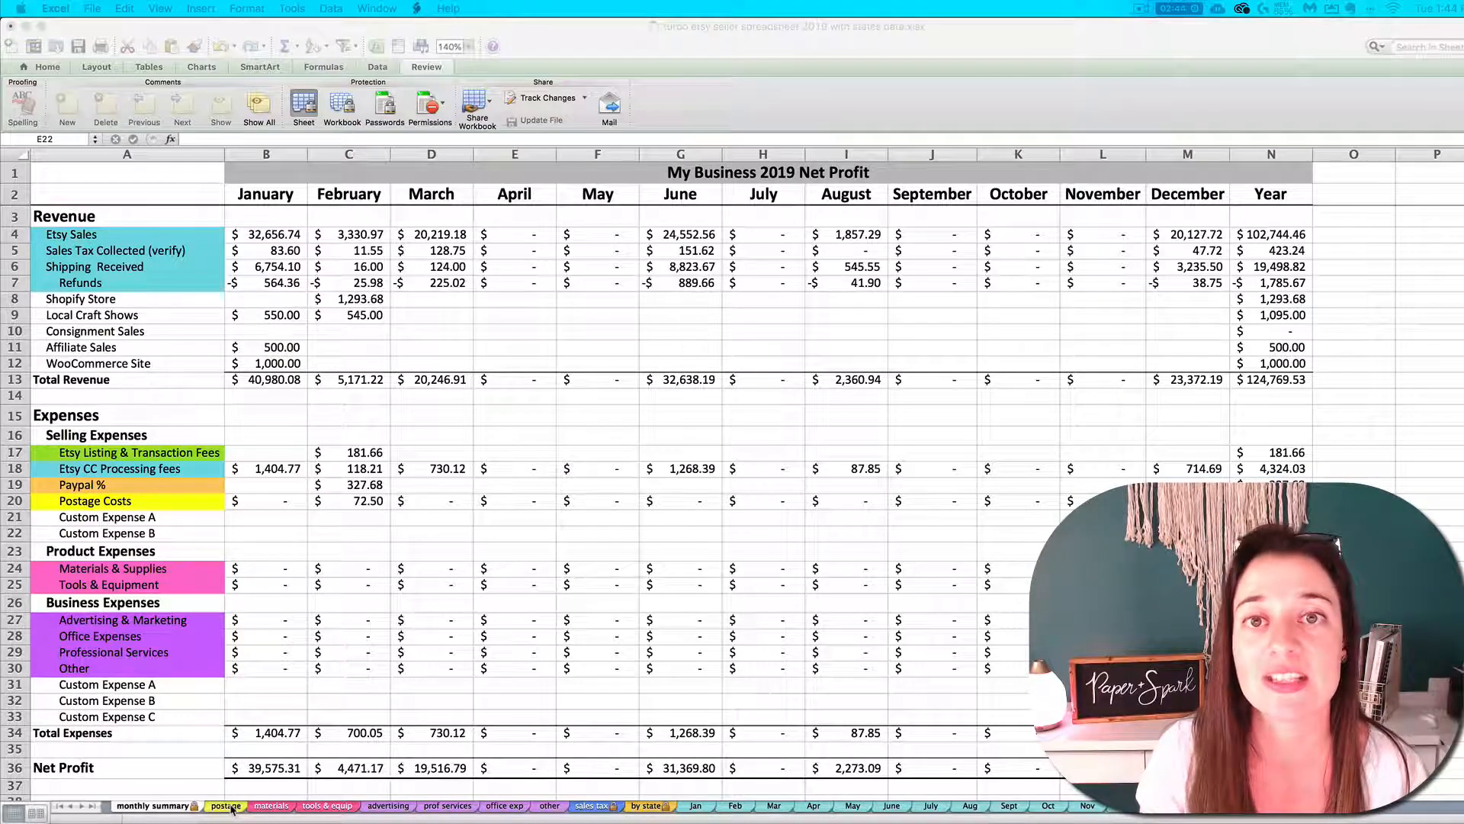
# Look through the postage, materials, tools & equip and advertising expense sheets, and return to the monthly summary
pyautogui.click(232, 807)
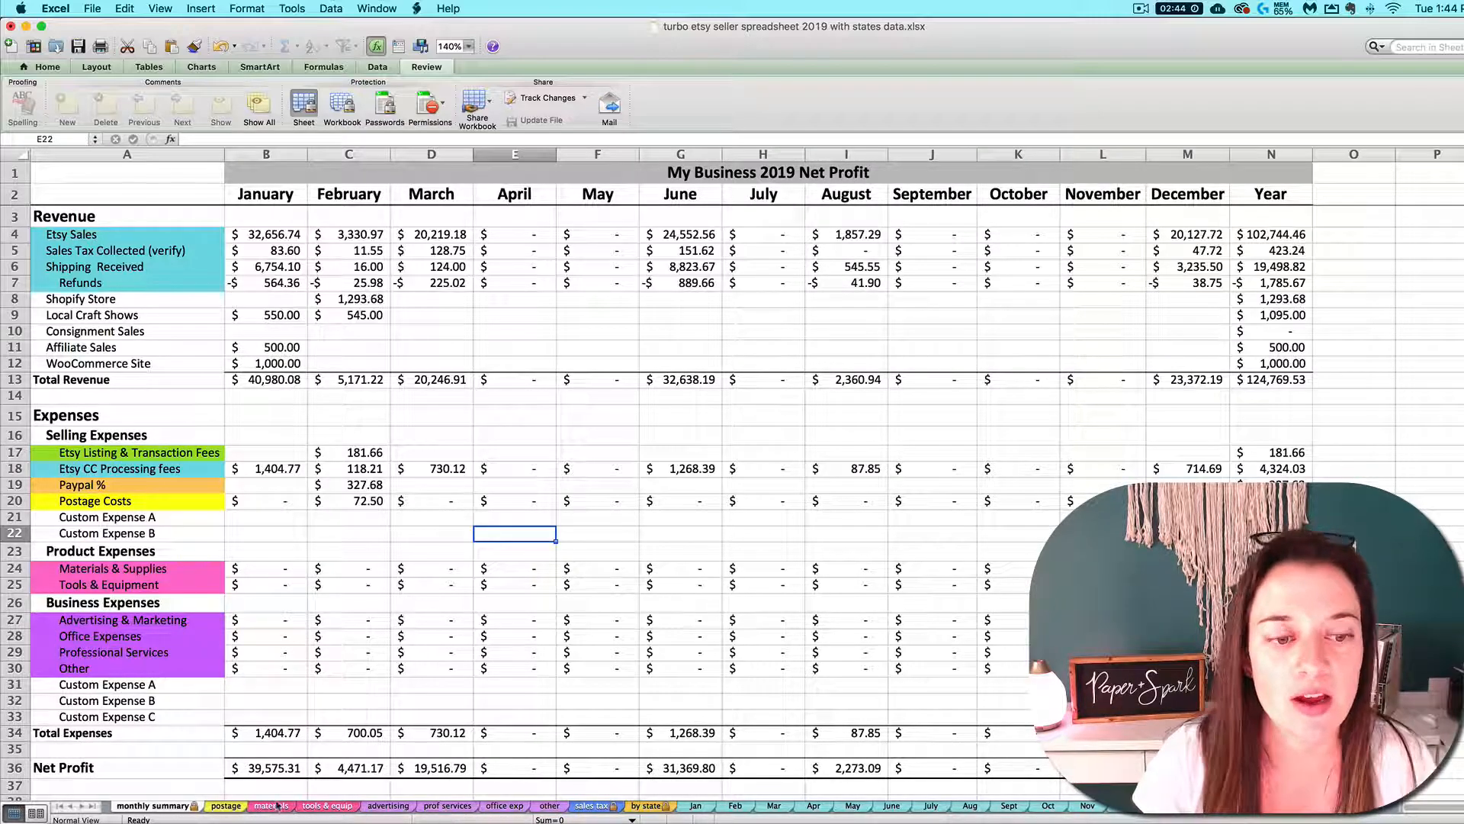
pyautogui.click(225, 805)
pyautogui.click(268, 807)
pyautogui.click(320, 806)
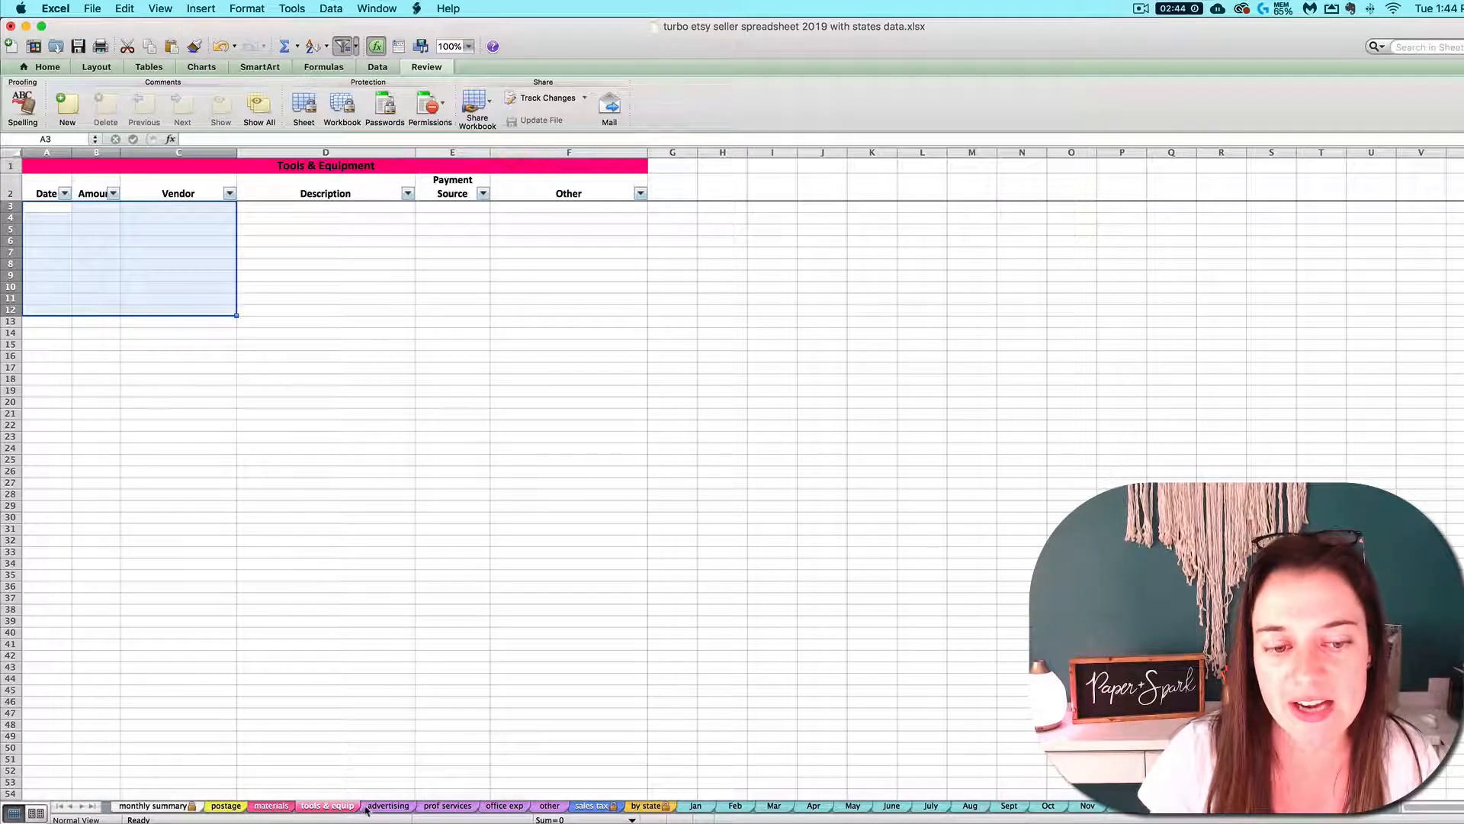
pyautogui.click(374, 806)
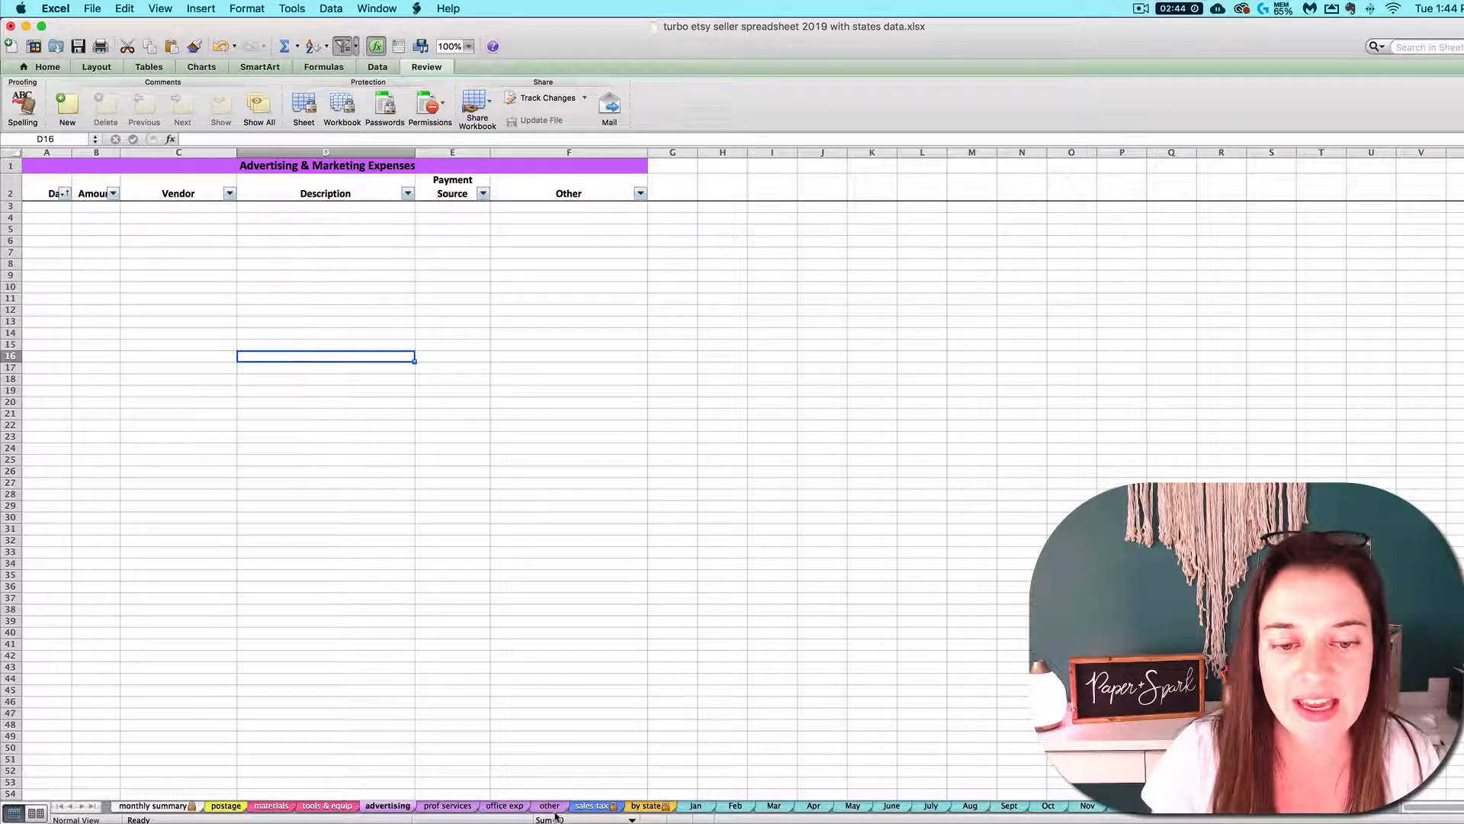
pyautogui.click(187, 806)
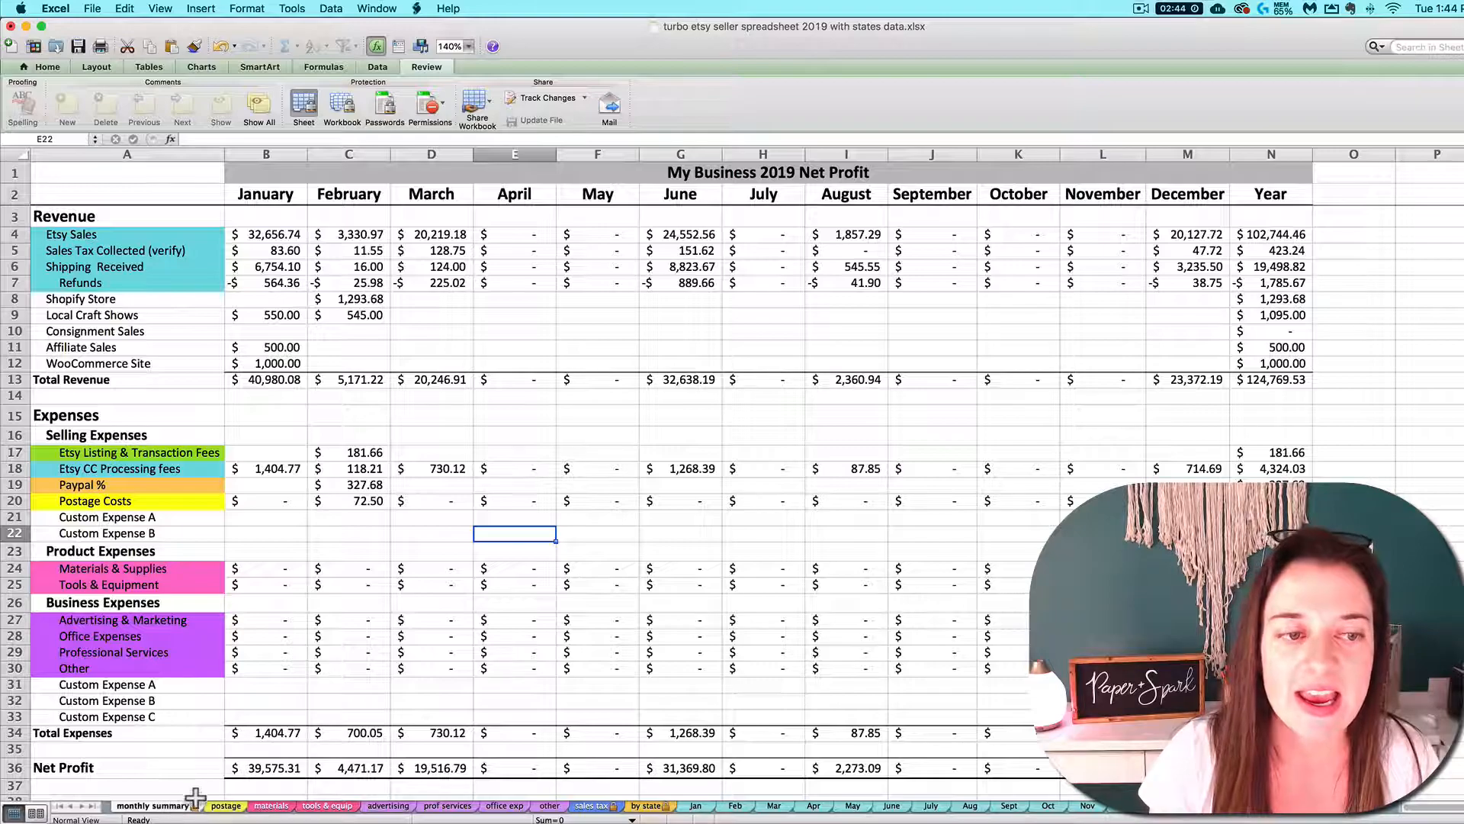
# Examine the product and business expense formulas for January, and the February Materials & Supplies formula, on the monthly summary
pyautogui.click(278, 573)
pyautogui.click(276, 585)
pyautogui.click(273, 622)
pyautogui.moveTo(273, 622); pyautogui.dragTo(275, 668)
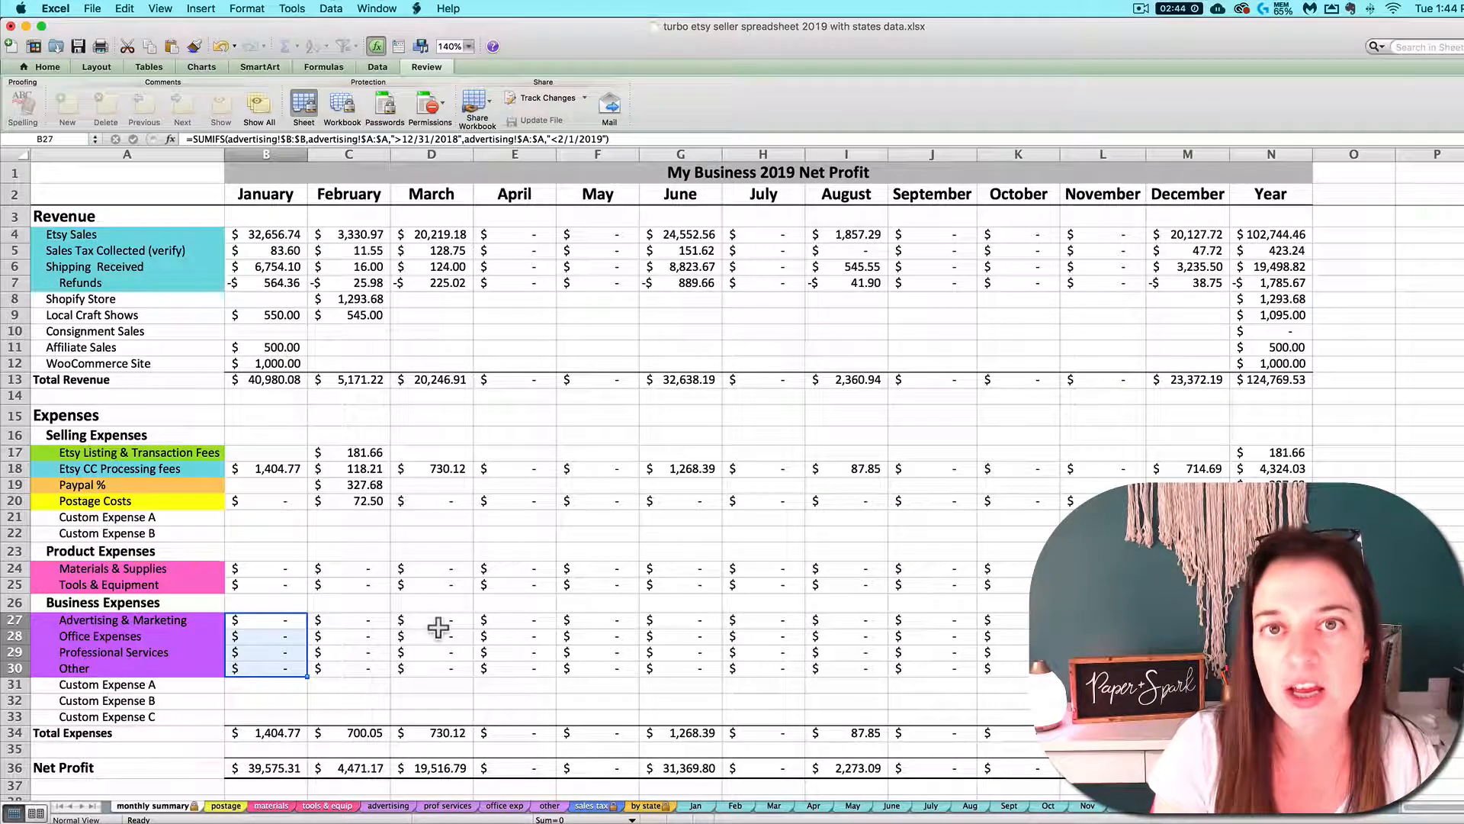
pyautogui.click(275, 573)
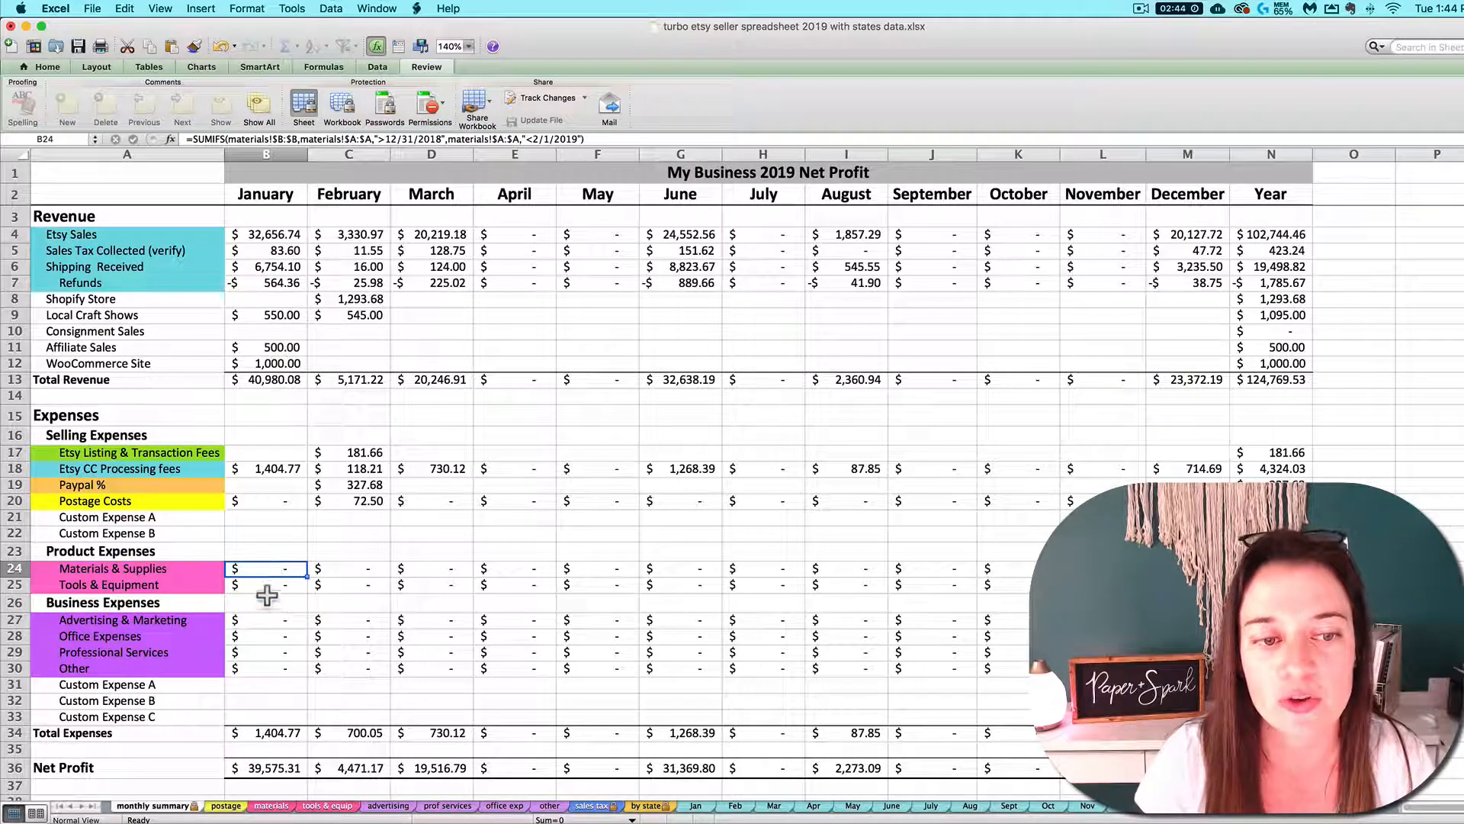
pyautogui.click(377, 573)
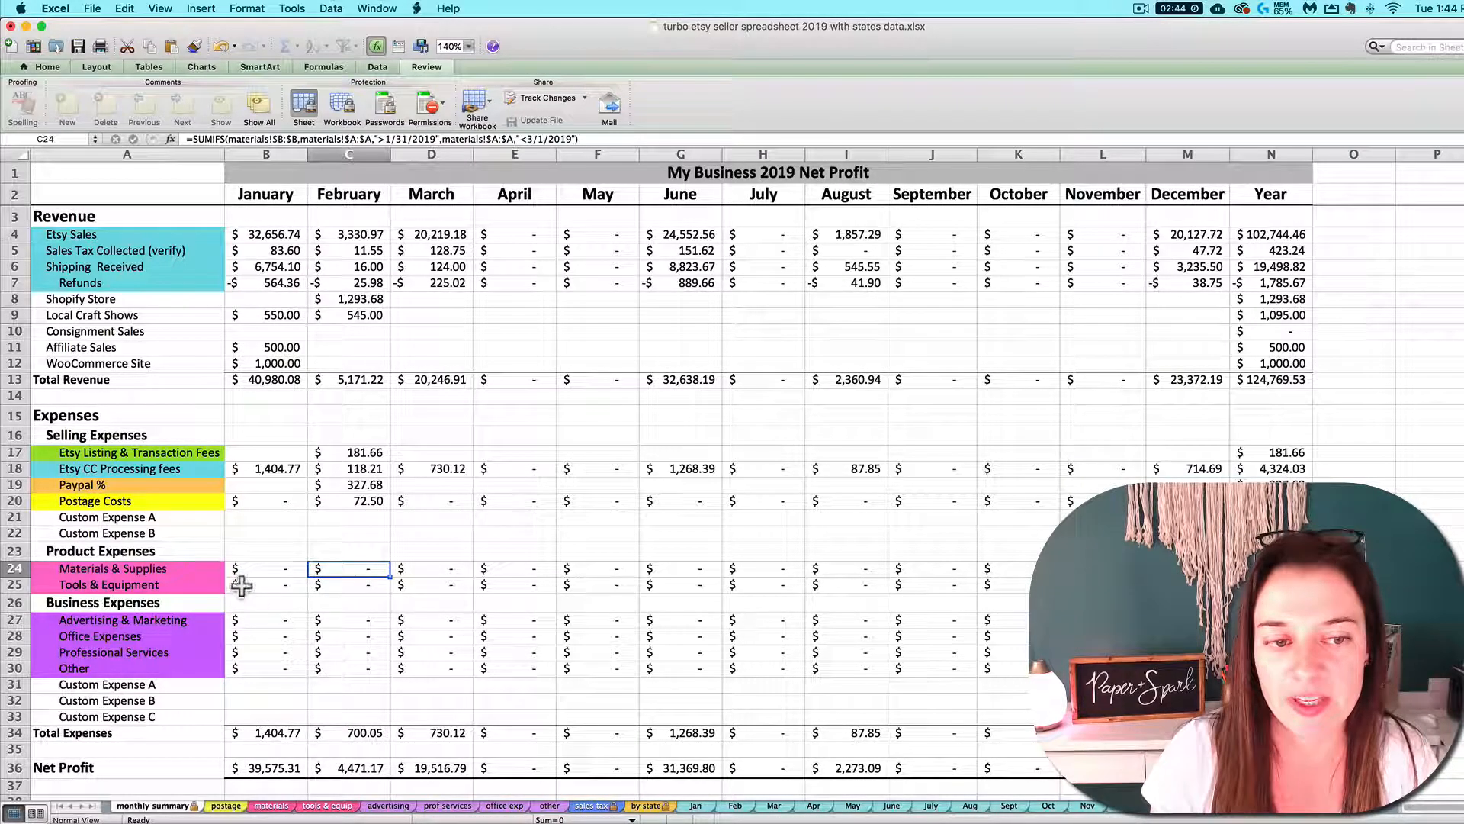
# Try to clear the January Office Expenses cell on the monthly summary, and check the office exp sheet that feeds it
pyautogui.click(269, 638)
pyautogui.press('Delete')
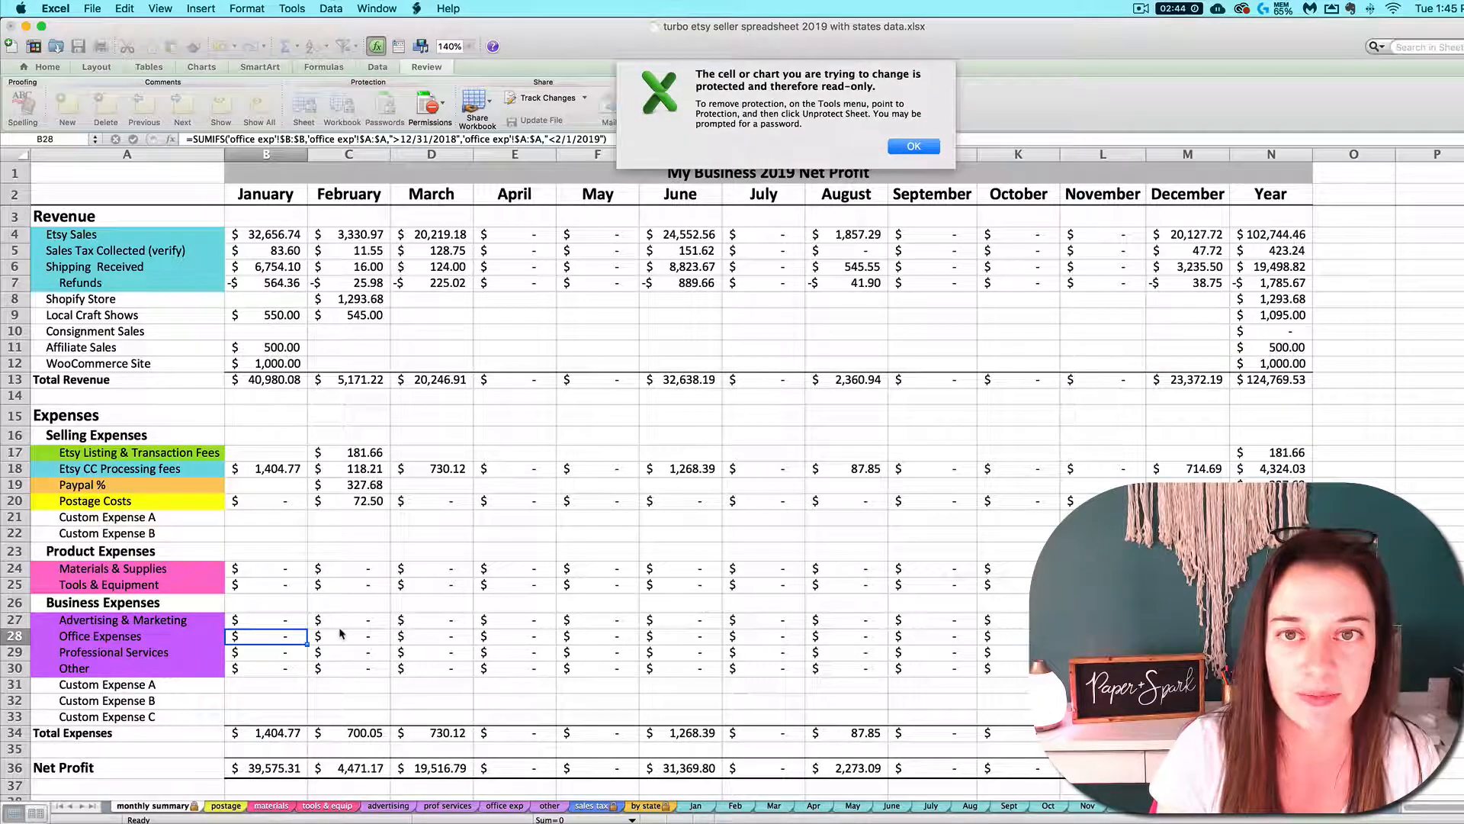
pyautogui.click(916, 151)
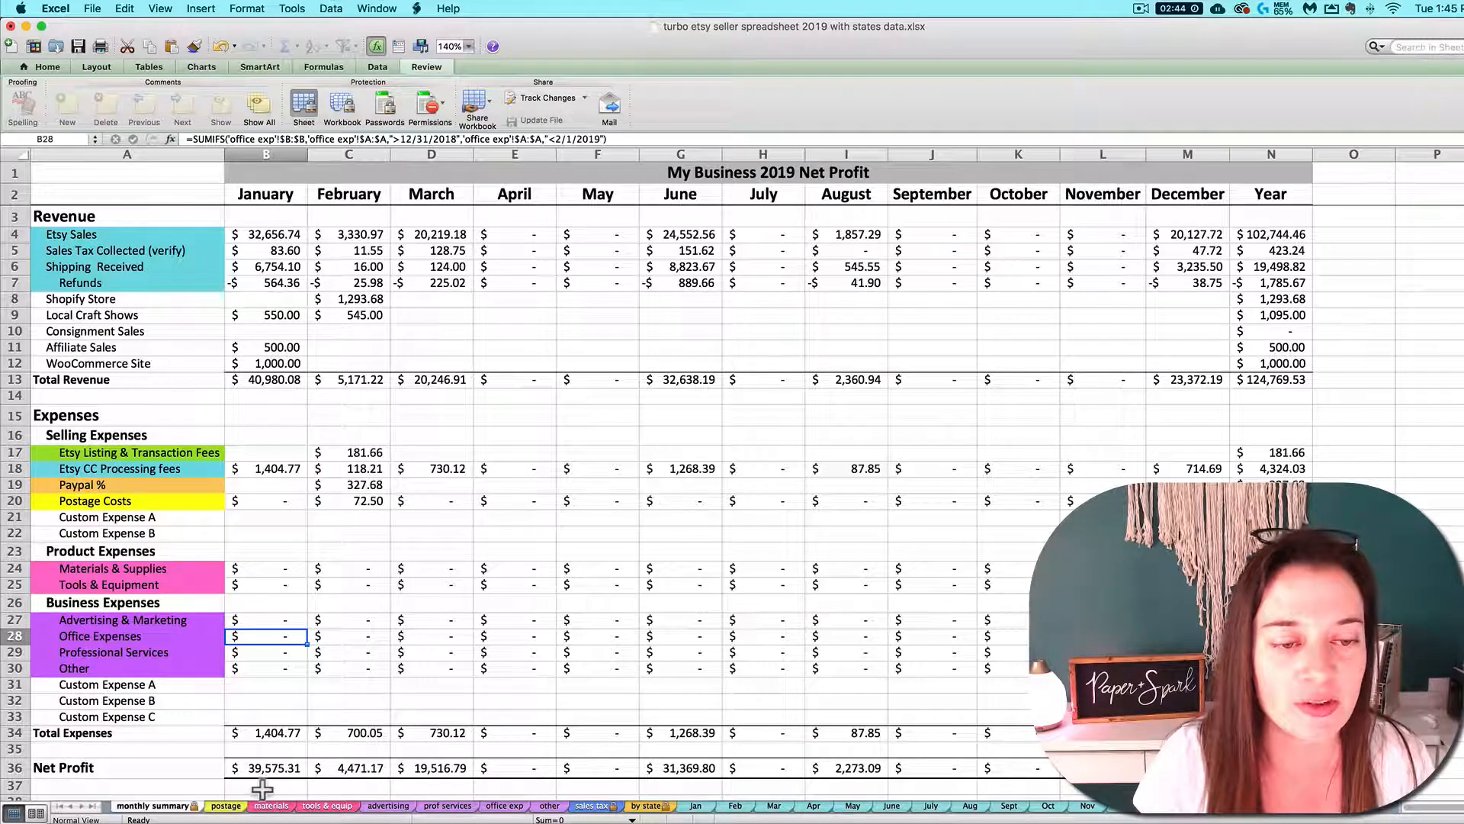
pyautogui.click(505, 806)
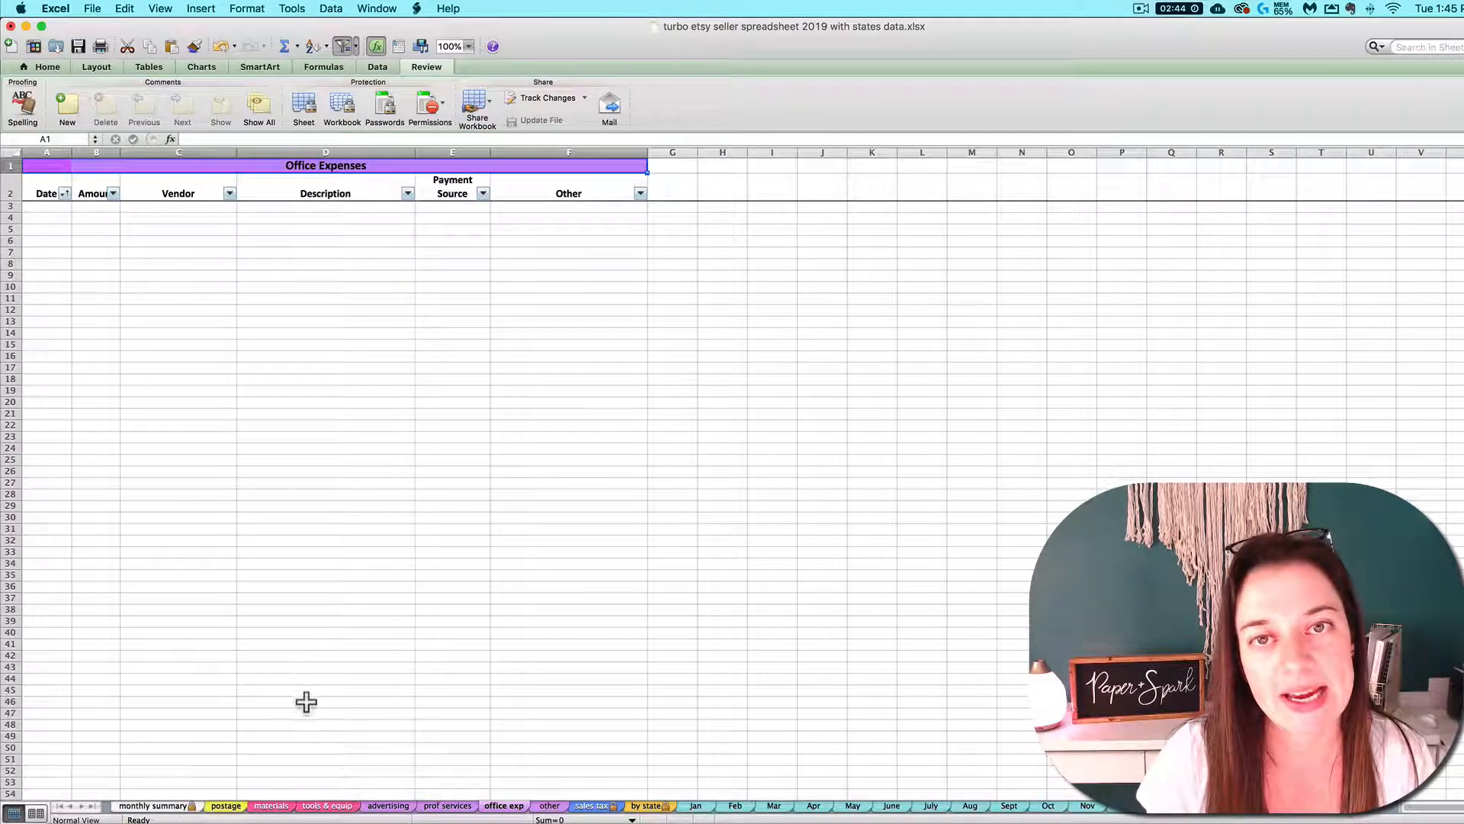
pyautogui.click(152, 806)
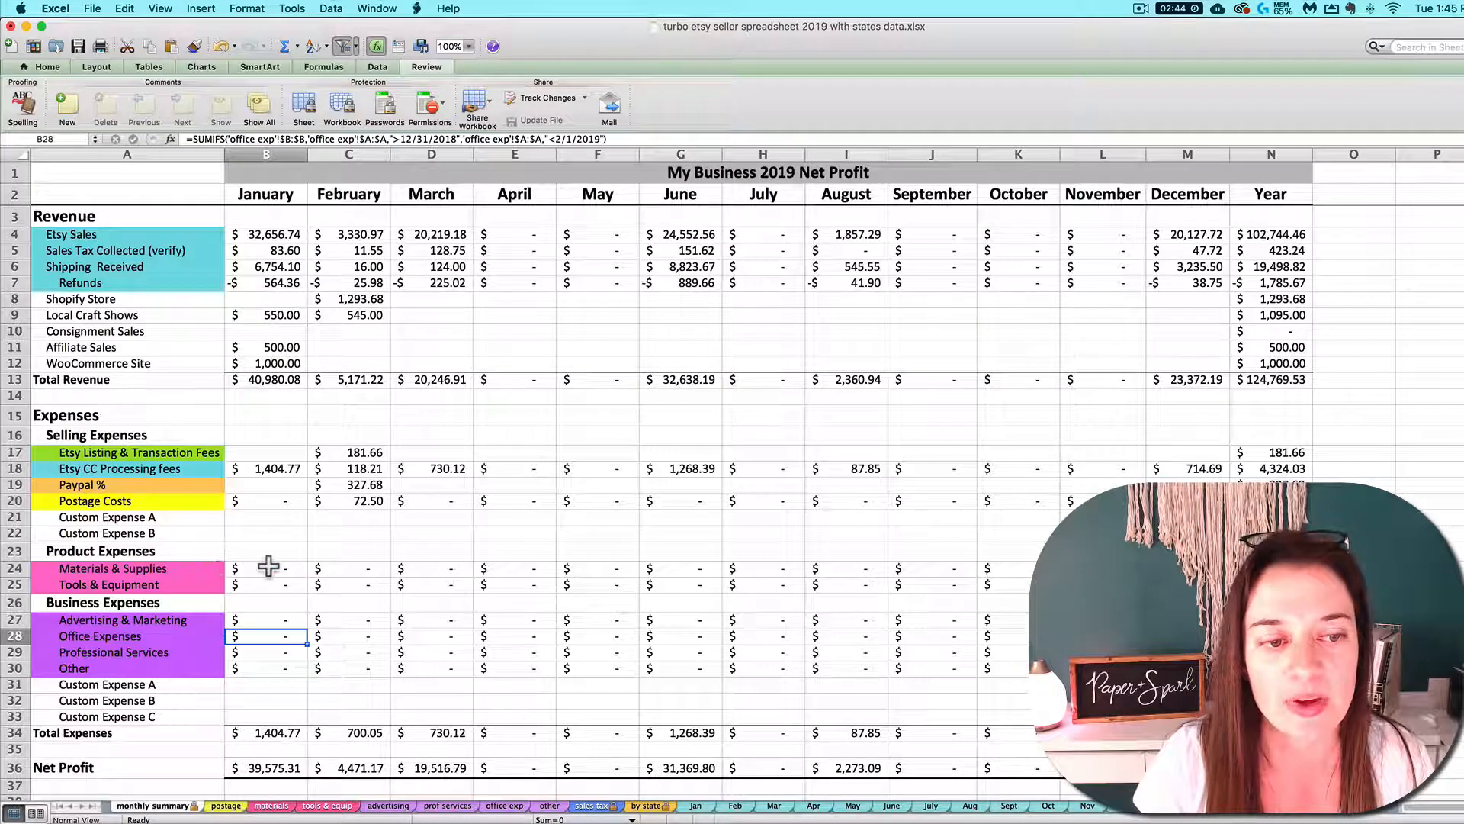
# Rename the two custom selling expenses in A21 and A22 as Shopify Processing Fees and Square %
pyautogui.click(80, 521)
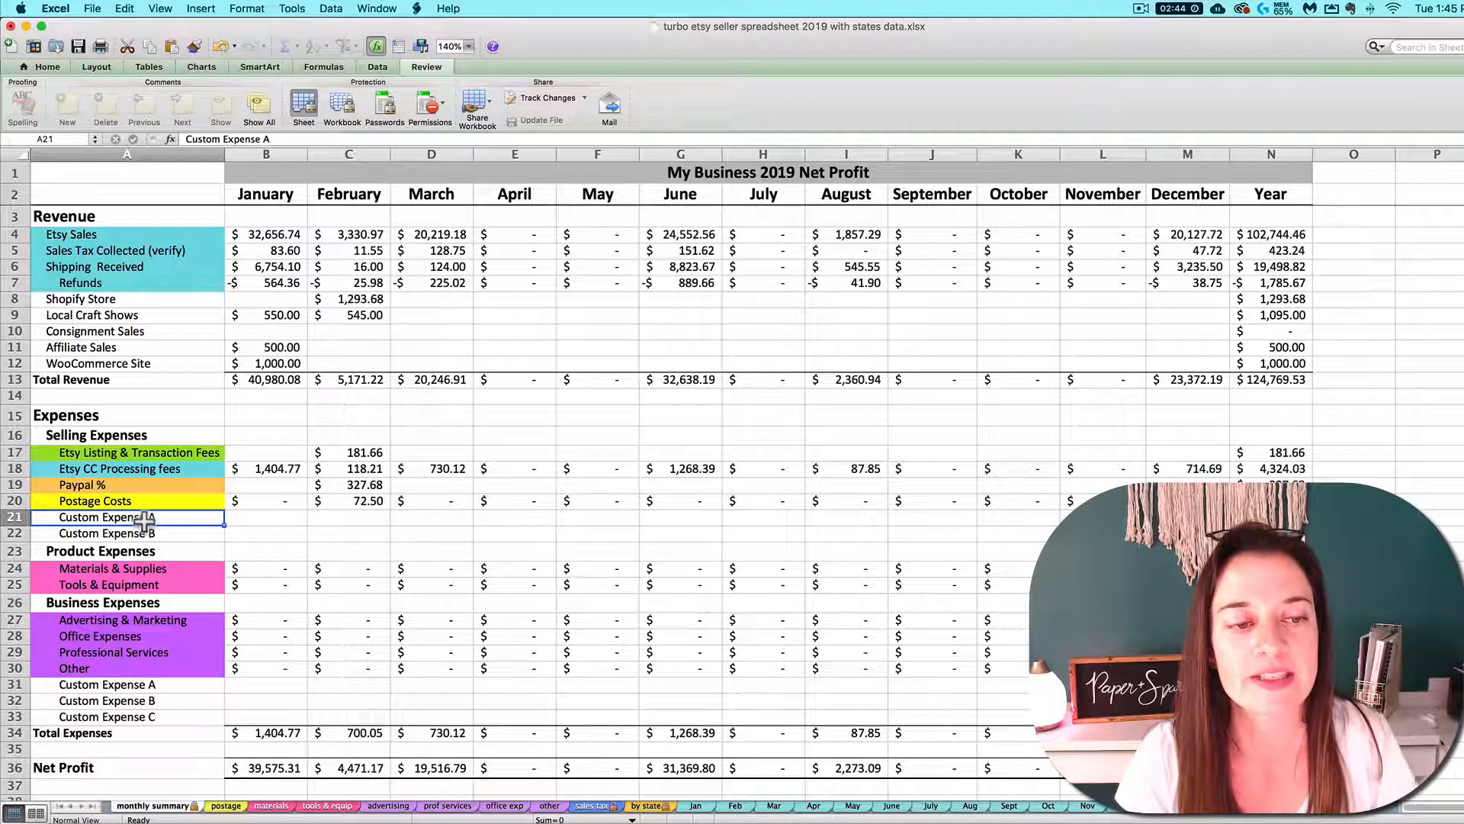
pyautogui.write('Shopify Process ')
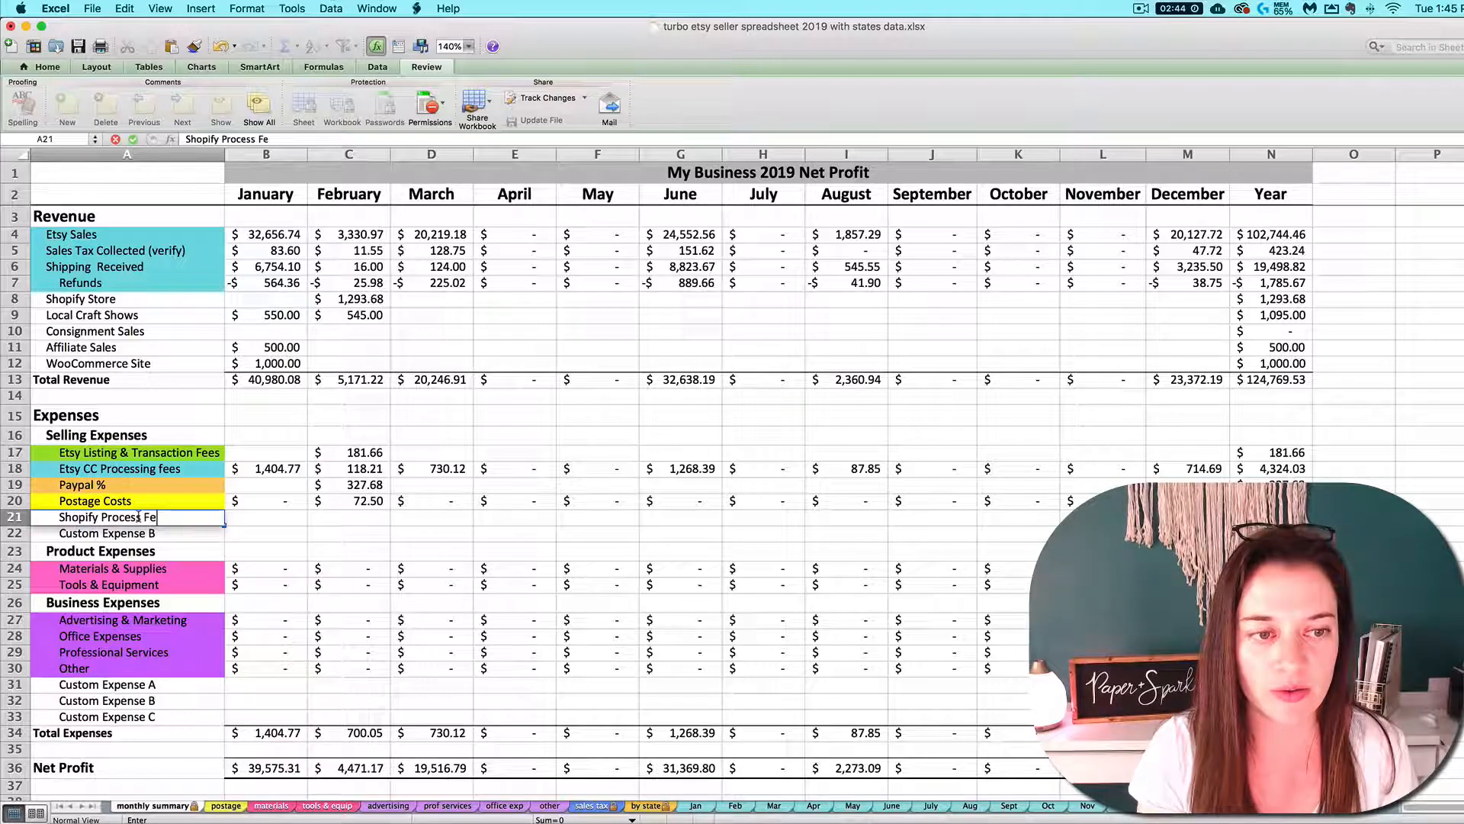
pyautogui.write('ing Fees')
pyautogui.press('Return')
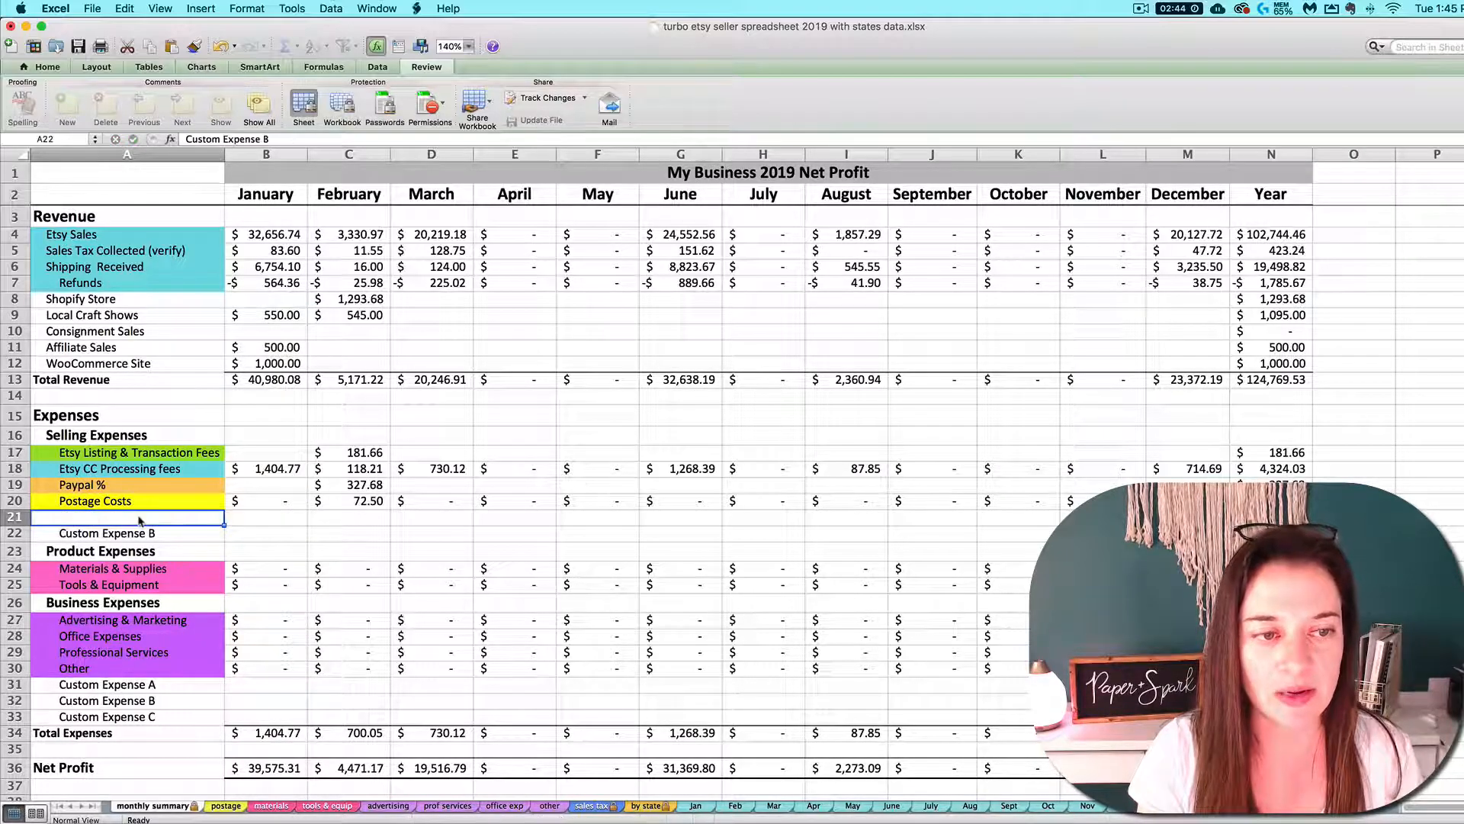
pyautogui.write('Square %')
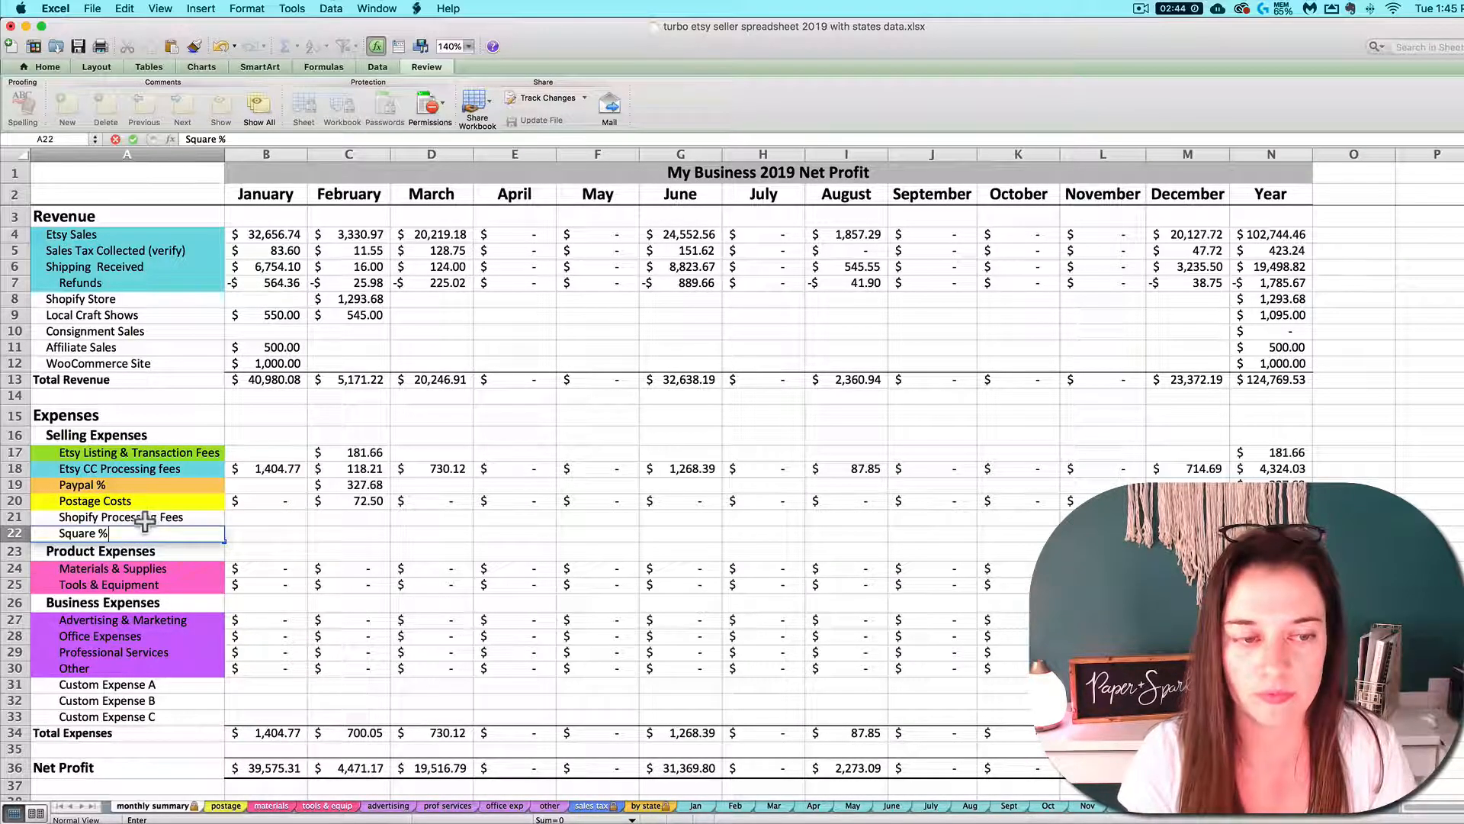
pyautogui.press('Return')
pyautogui.click(142, 542)
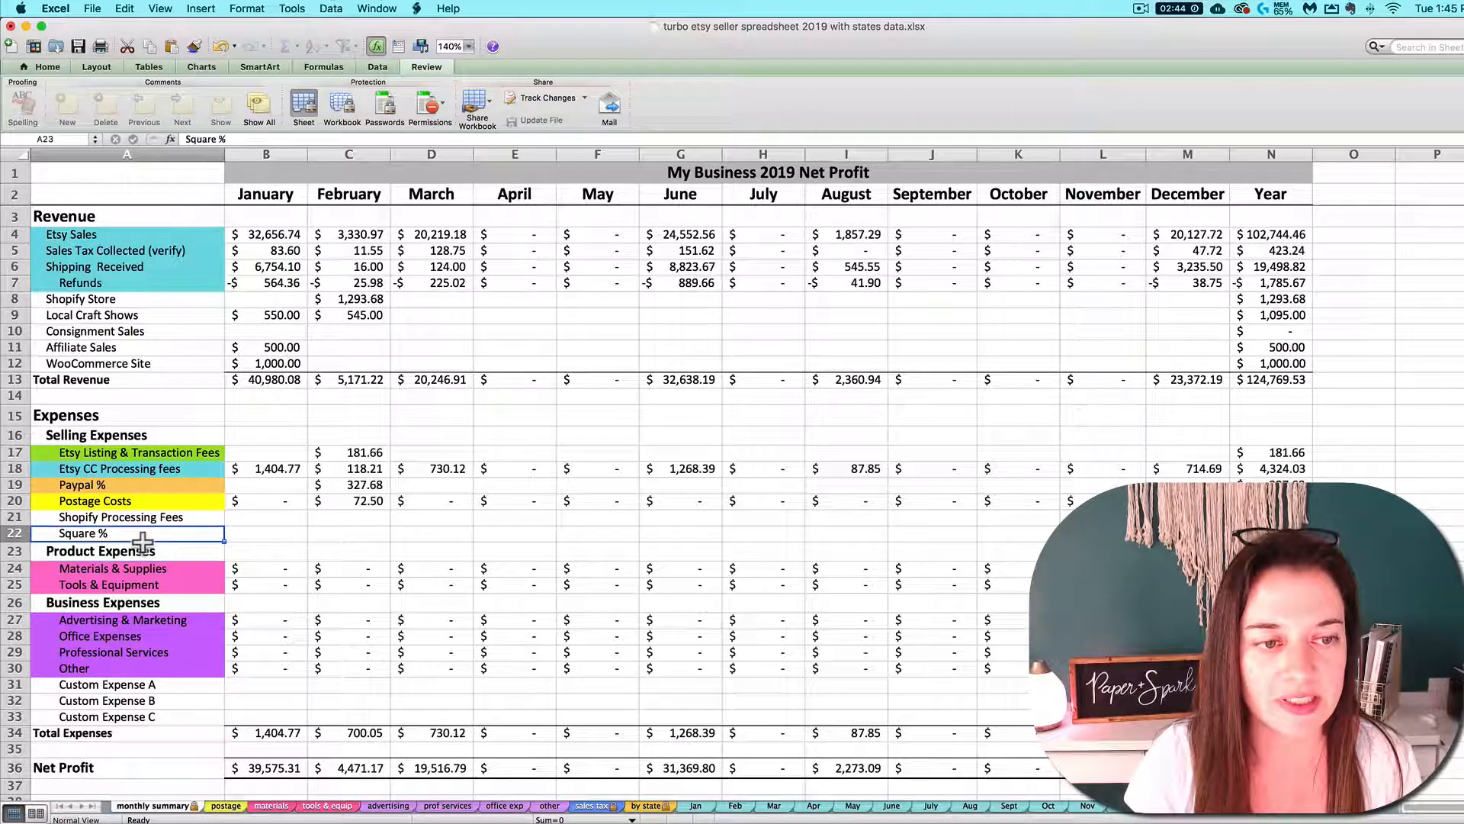
# Examine the custom business expense rows on the monthly summary and compare them with the other expenses sheet
pyautogui.click(155, 688)
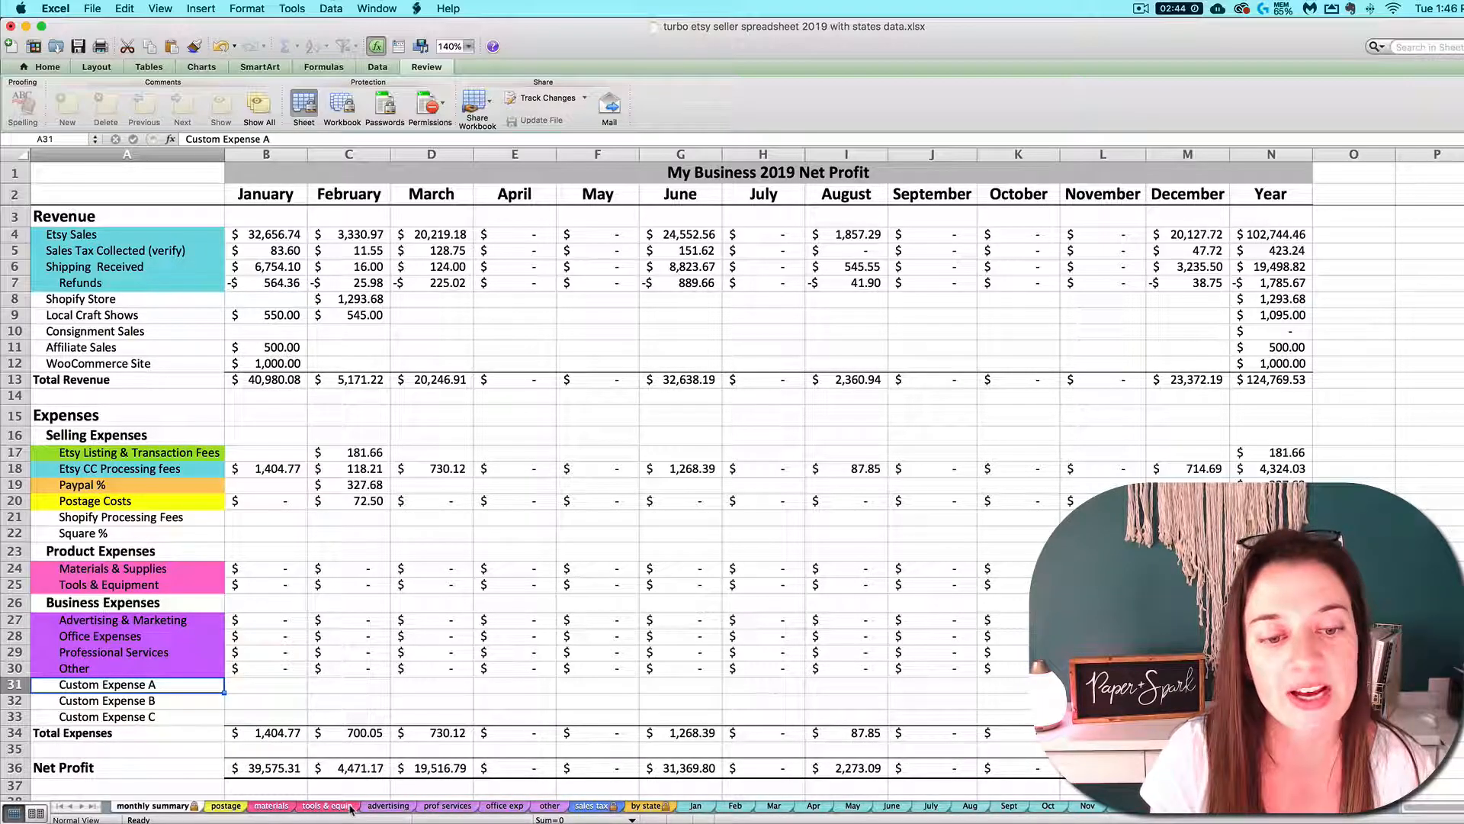
pyautogui.click(548, 806)
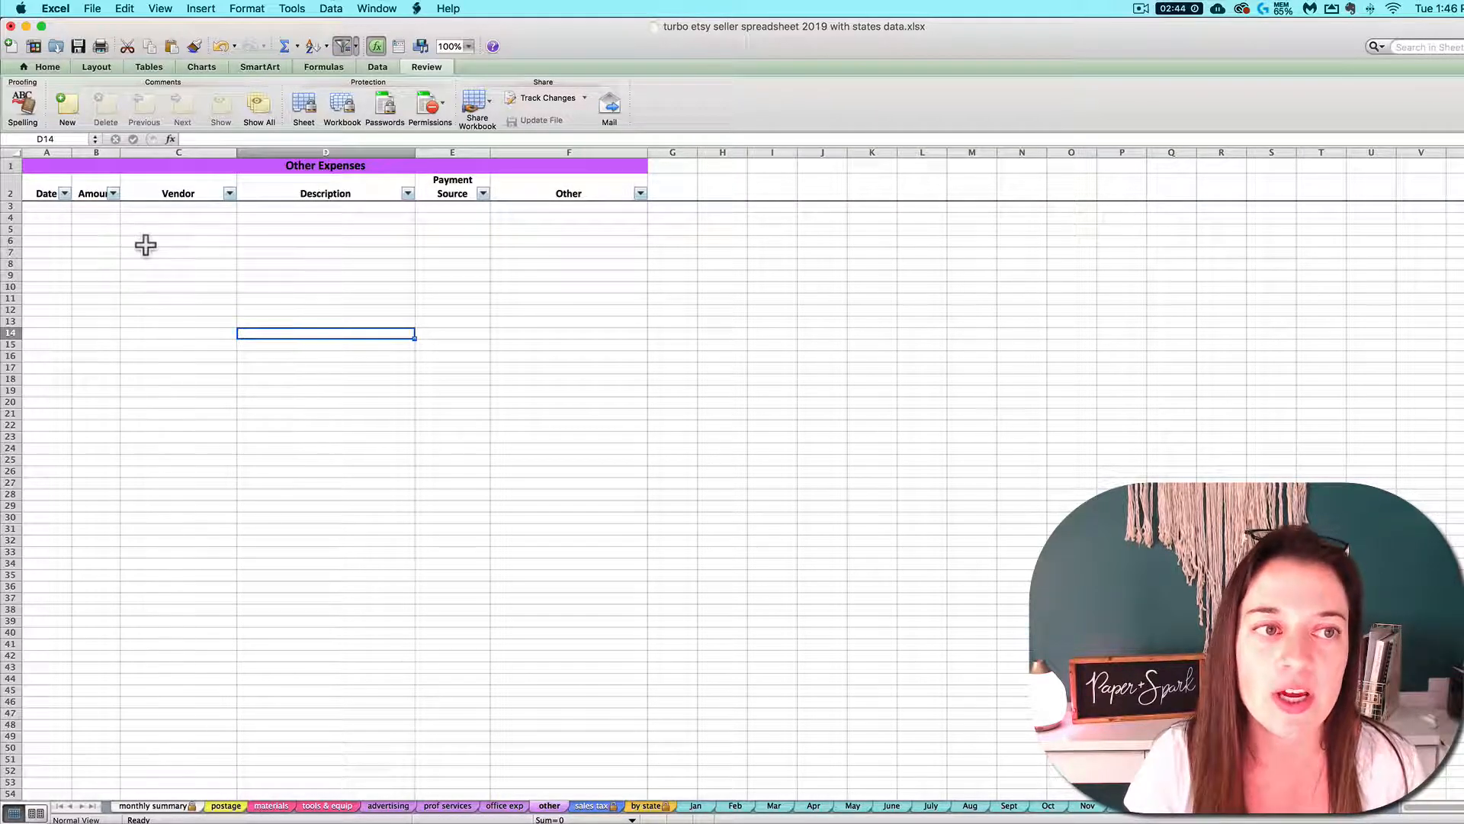
pyautogui.click(177, 806)
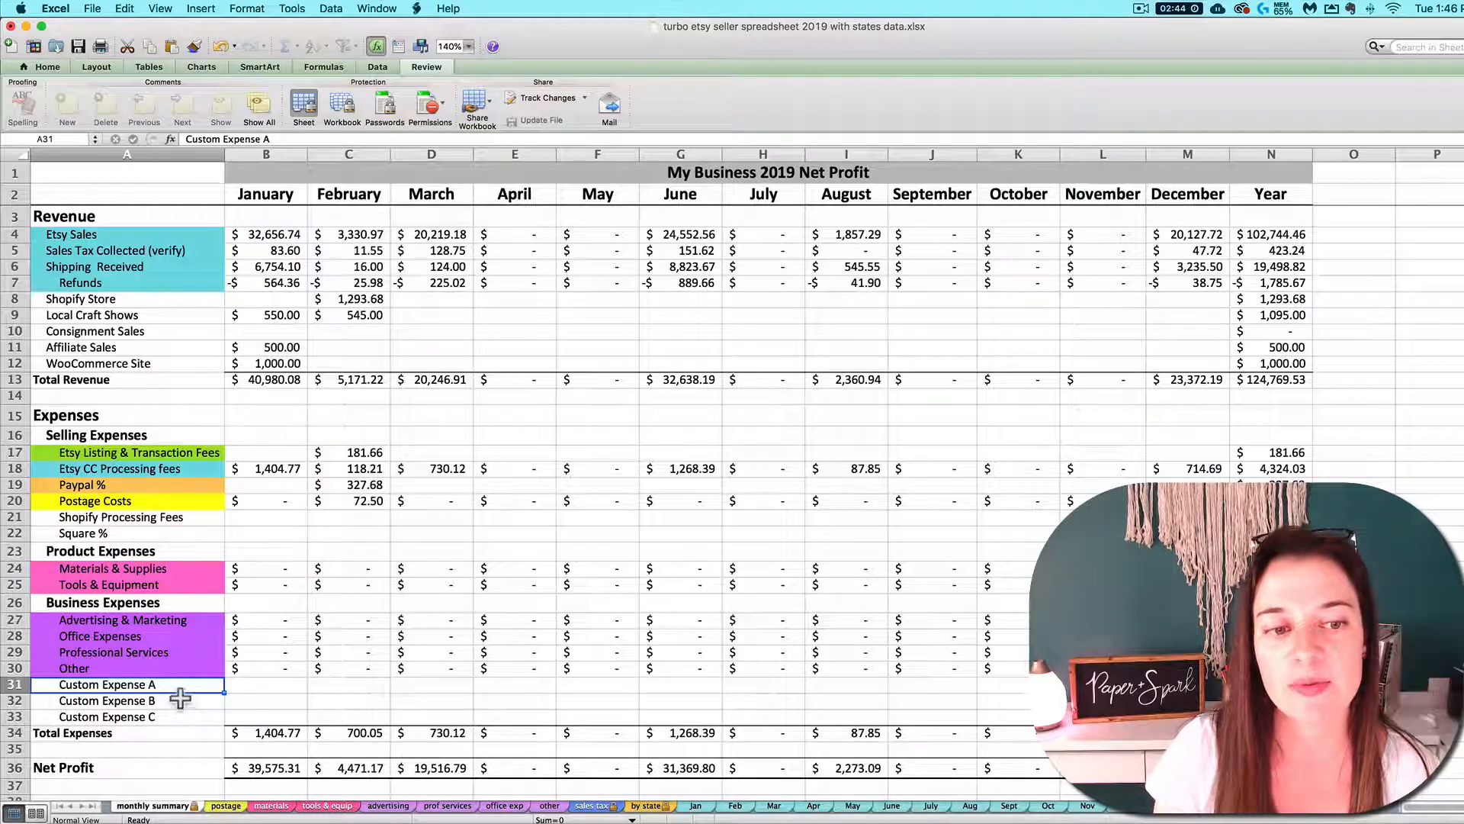
pyautogui.click(549, 806)
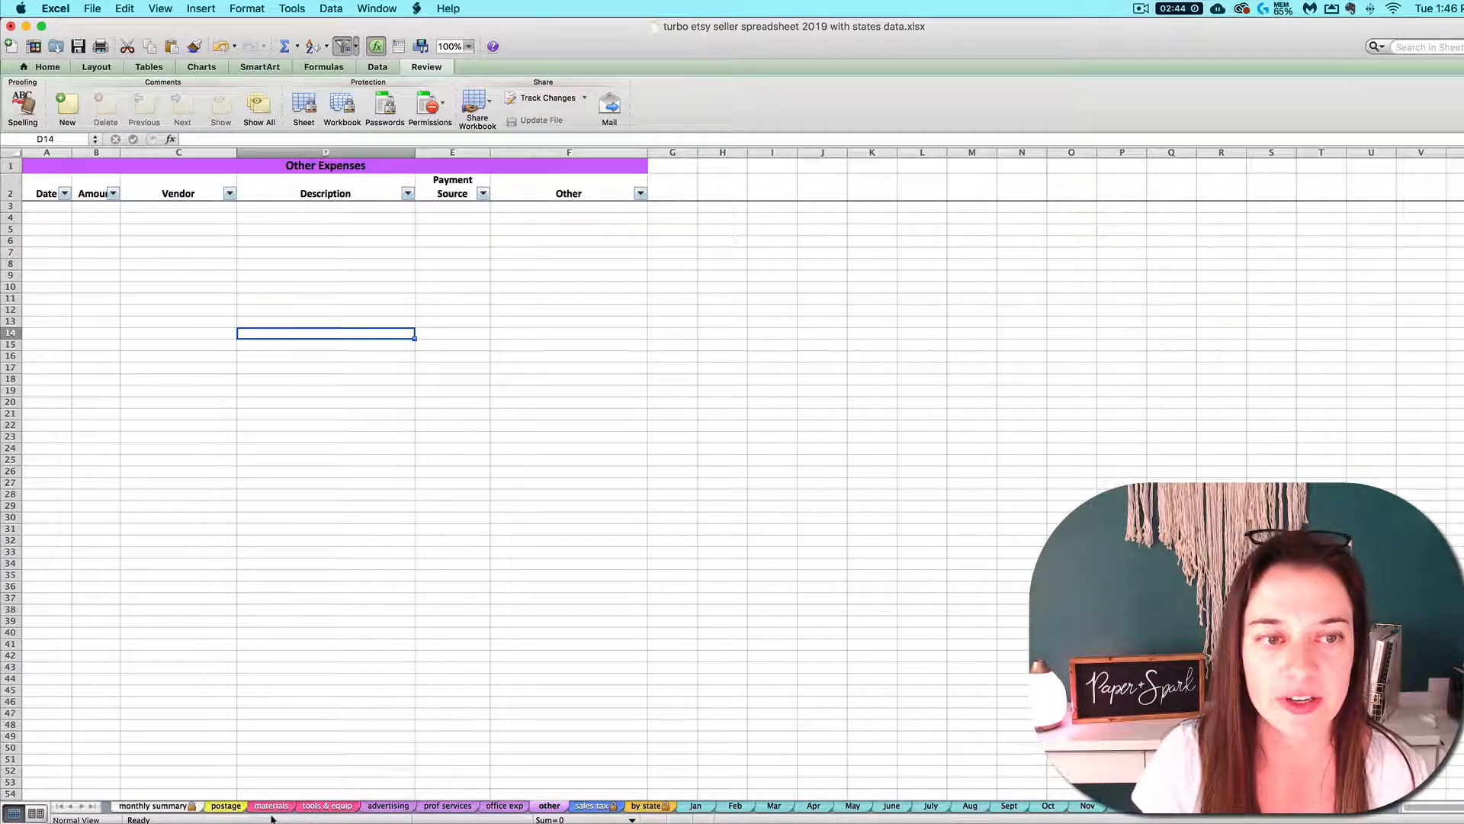
pyautogui.click(159, 808)
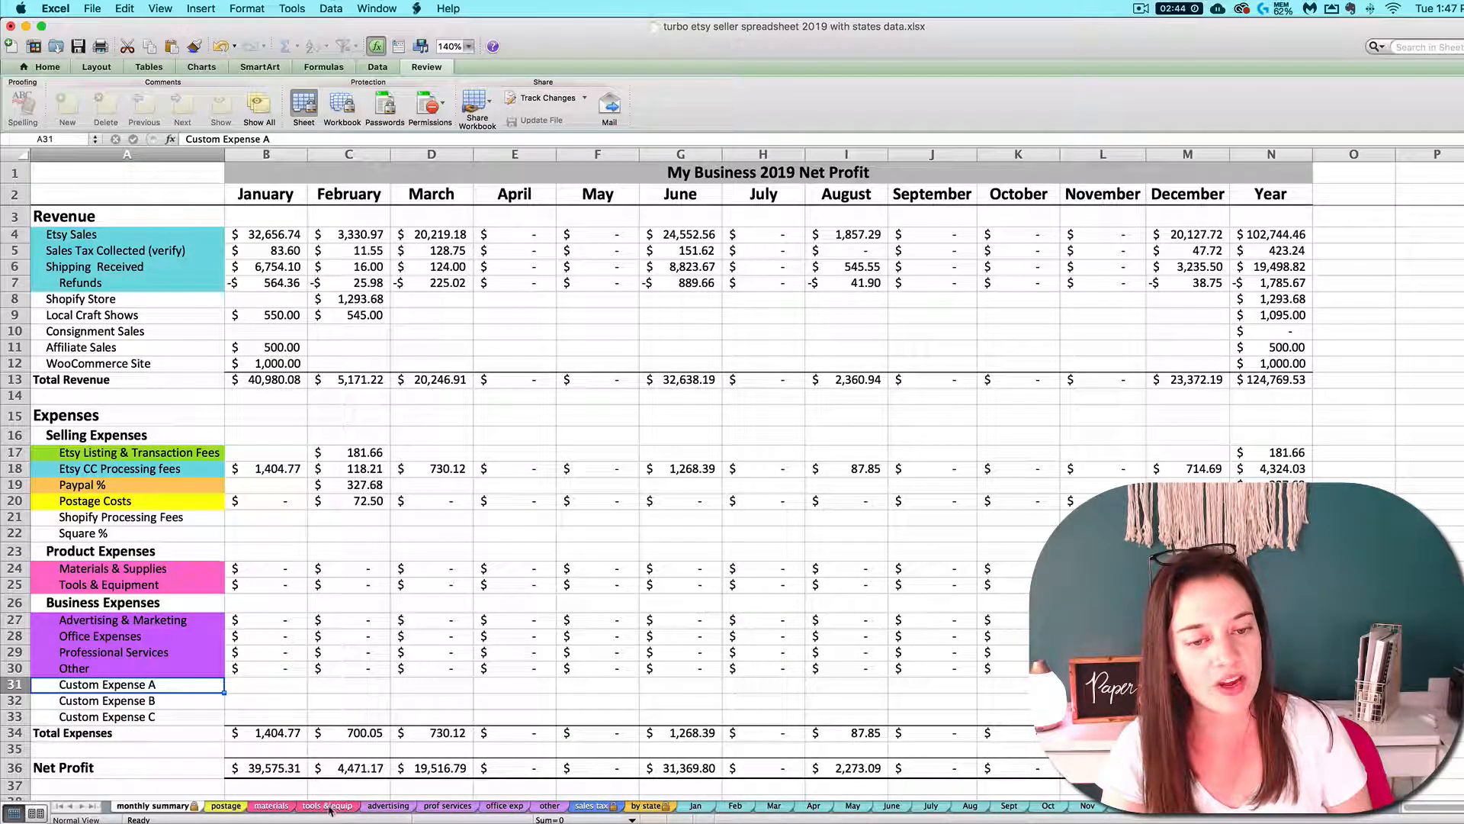
# Start an expense in row 3 of the prof services sheet with the date 1/15/19 and an amount of 75
pyautogui.click(448, 805)
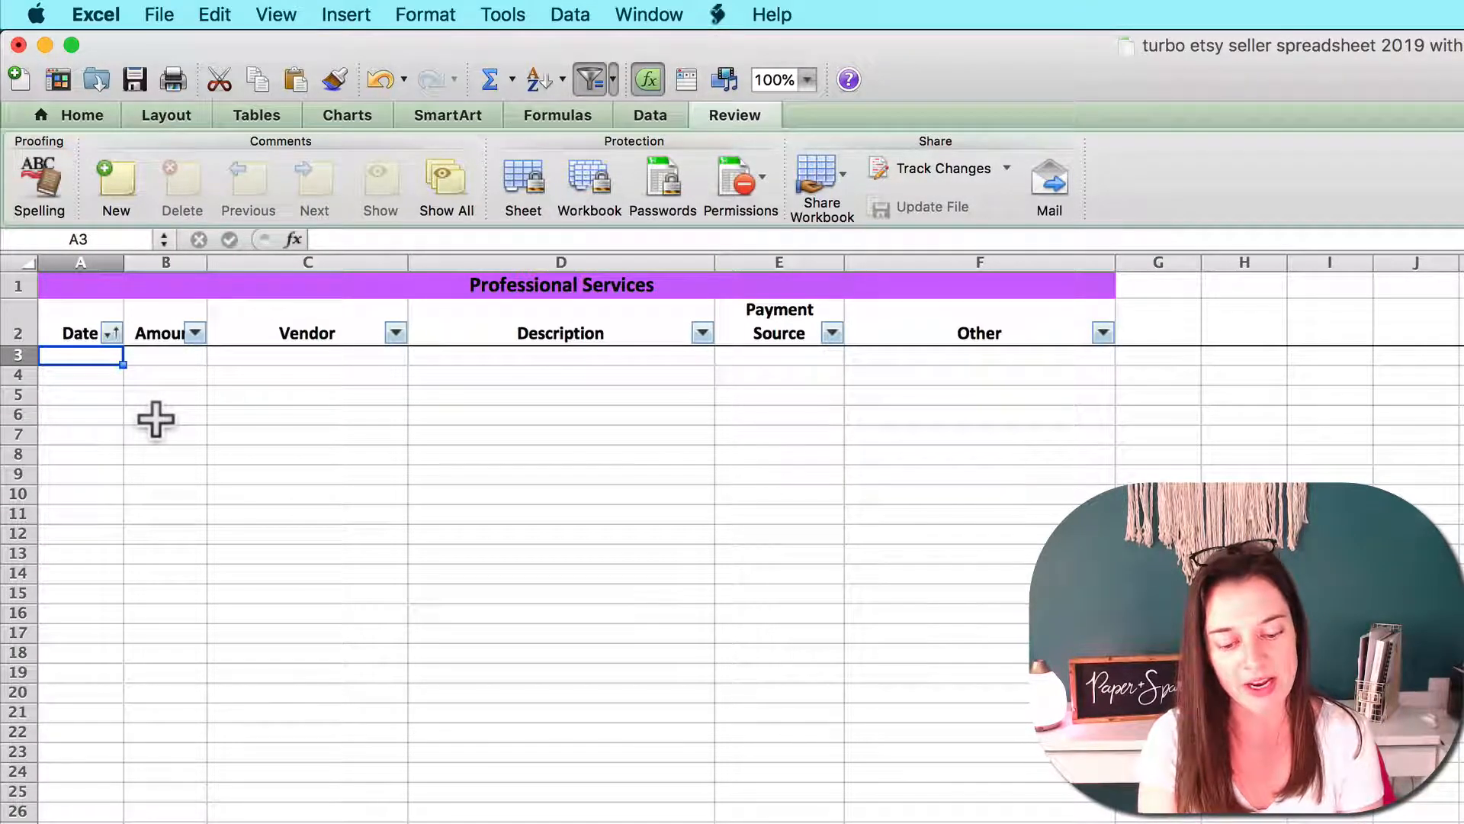
pyautogui.write('1/15/19')
pyautogui.press('Tab')
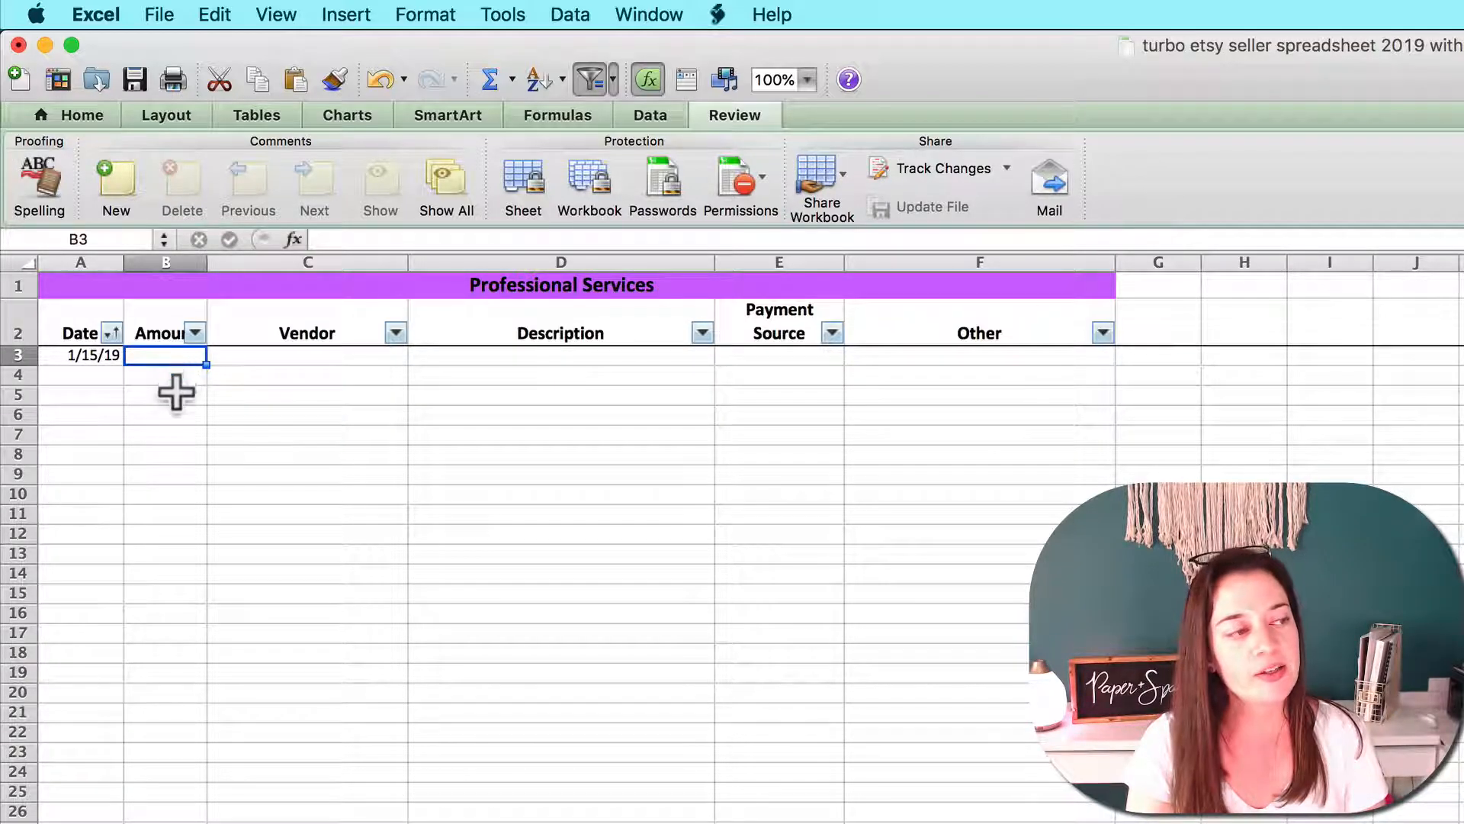
pyautogui.click(116, 357)
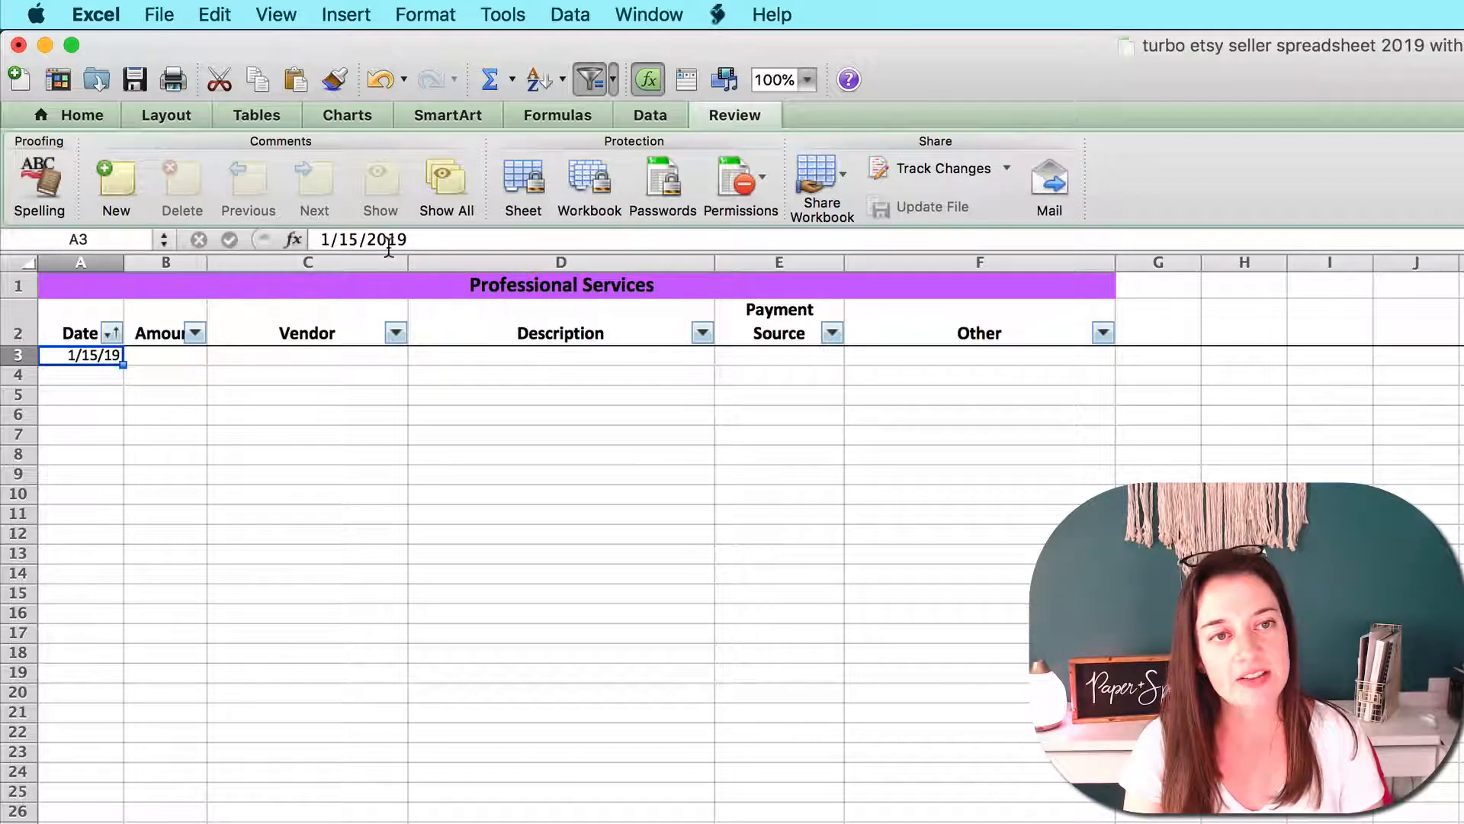
pyautogui.click(197, 359)
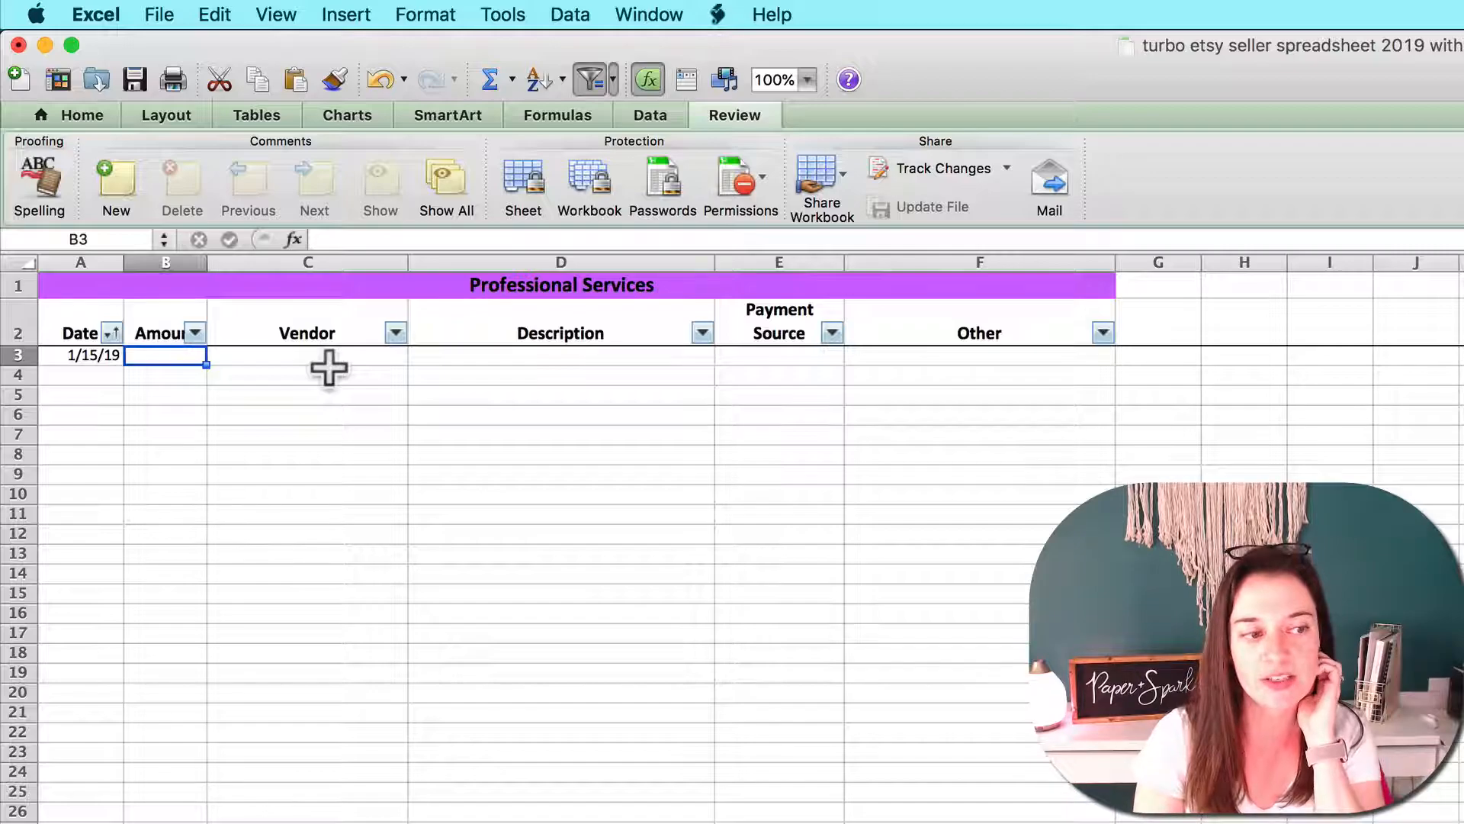
pyautogui.write('75')
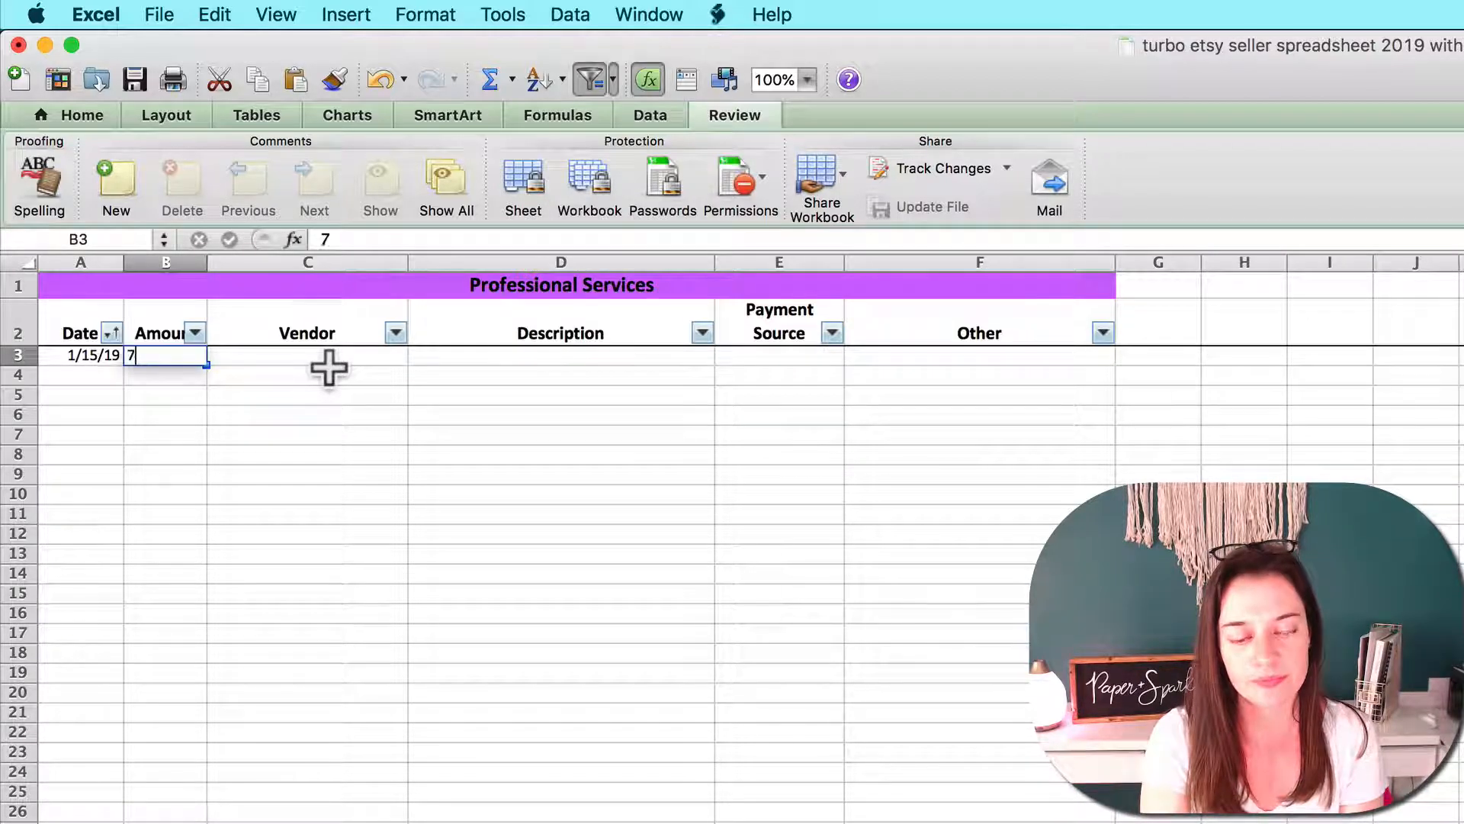
# Fill in the vendor's name and the description "legal consultation" for the 1/15/19 professional services expense
pyautogui.click(320, 367)
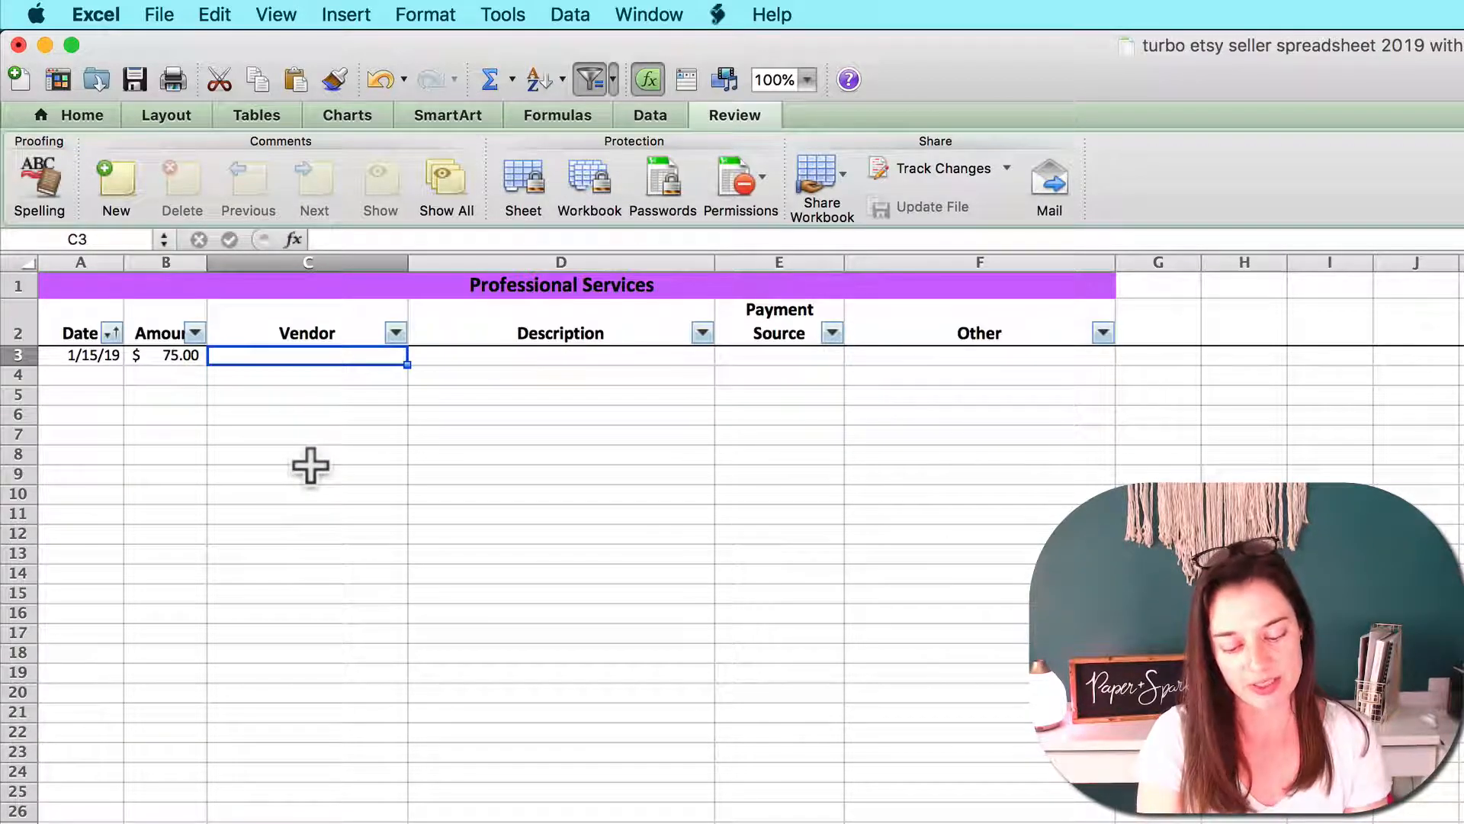
pyautogui.write('sarah smith')
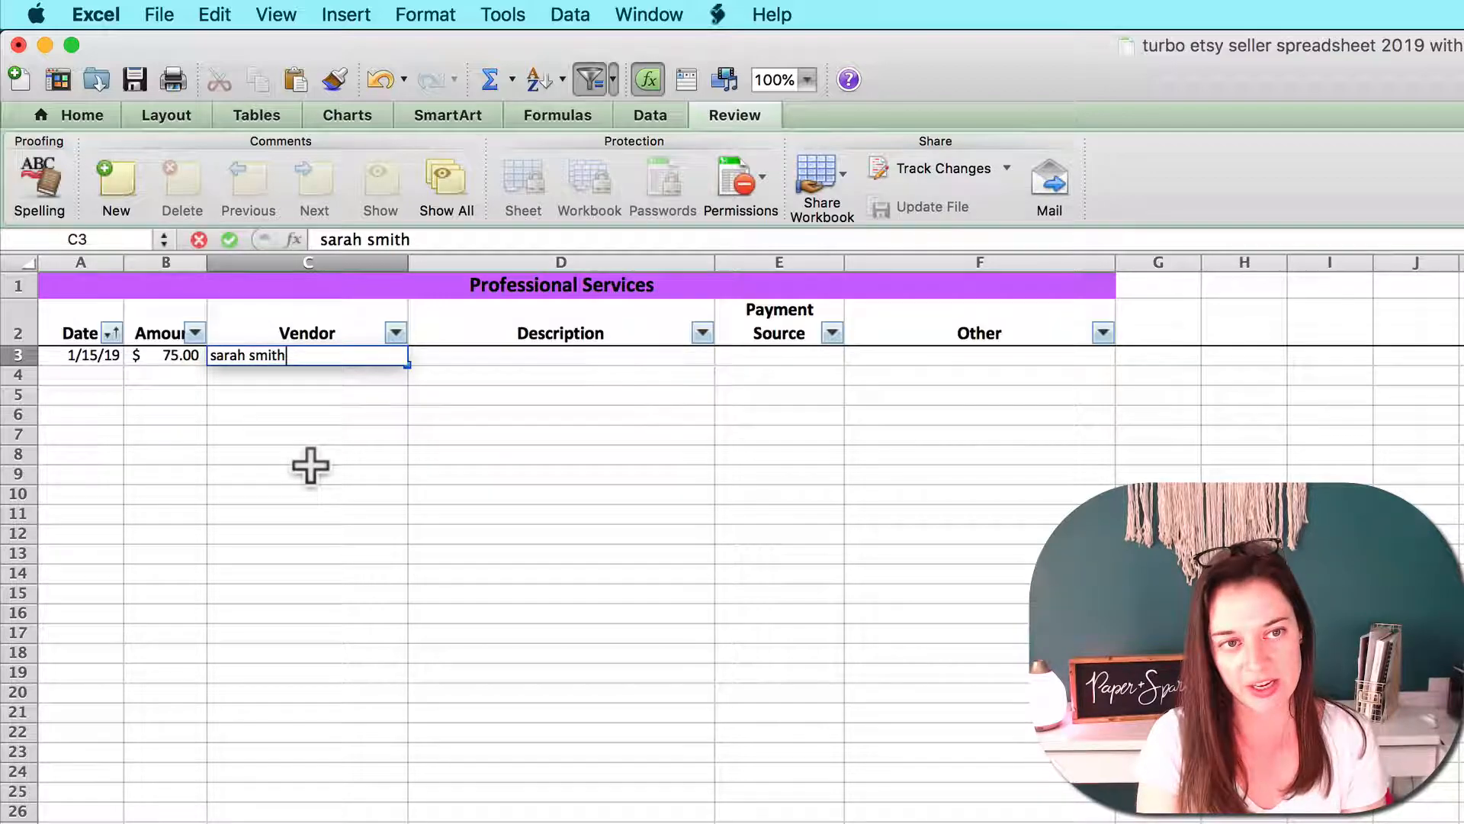
pyautogui.press('Tab')
pyautogui.write('laegal')
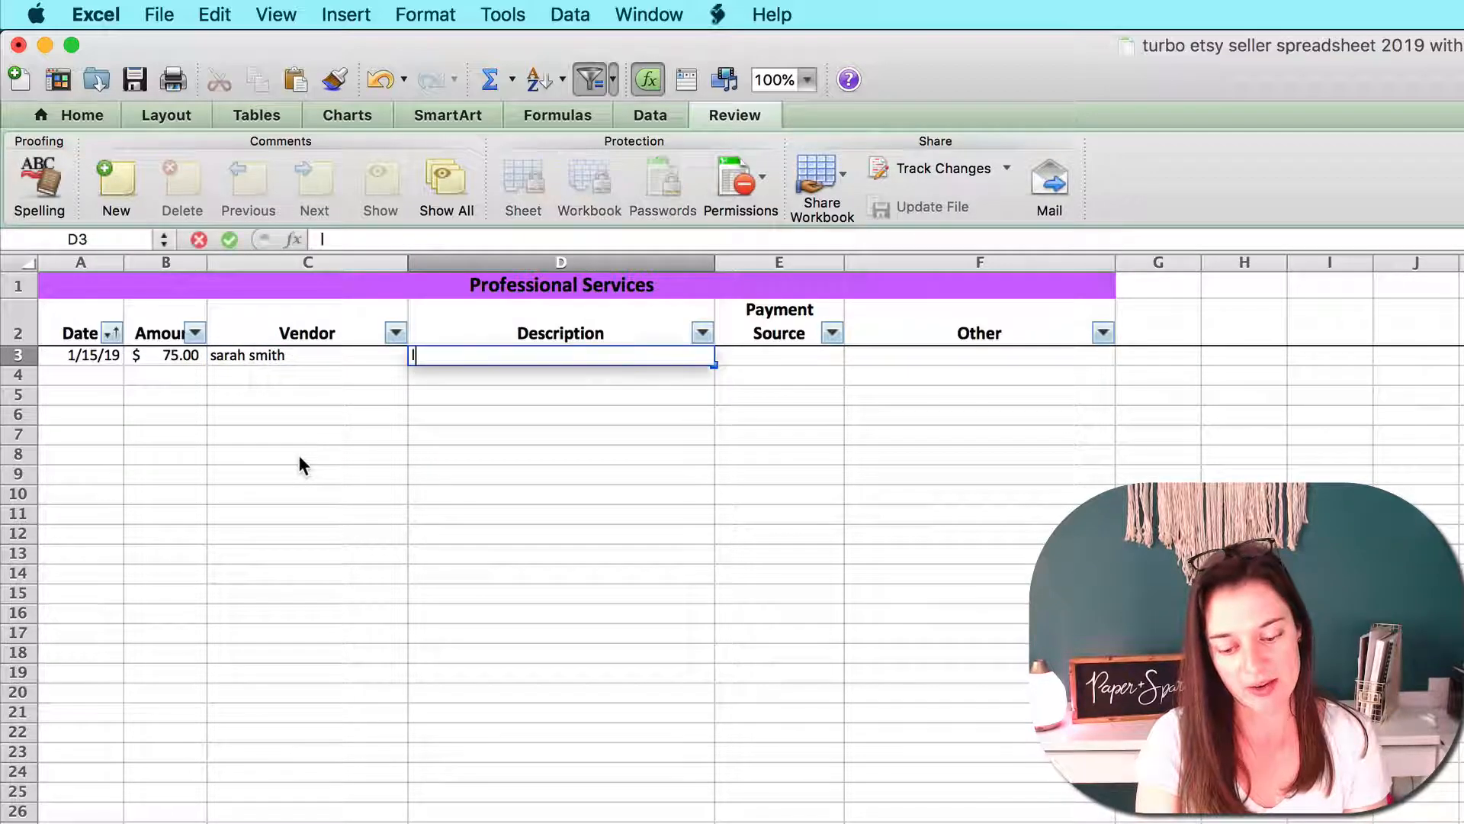
pyautogui.press('BackSpace')
pyautogui.press('BackSpace')
pyautogui.press('BackSpace')
pyautogui.press('BackSpace')
pyautogui.press('BackSpace')
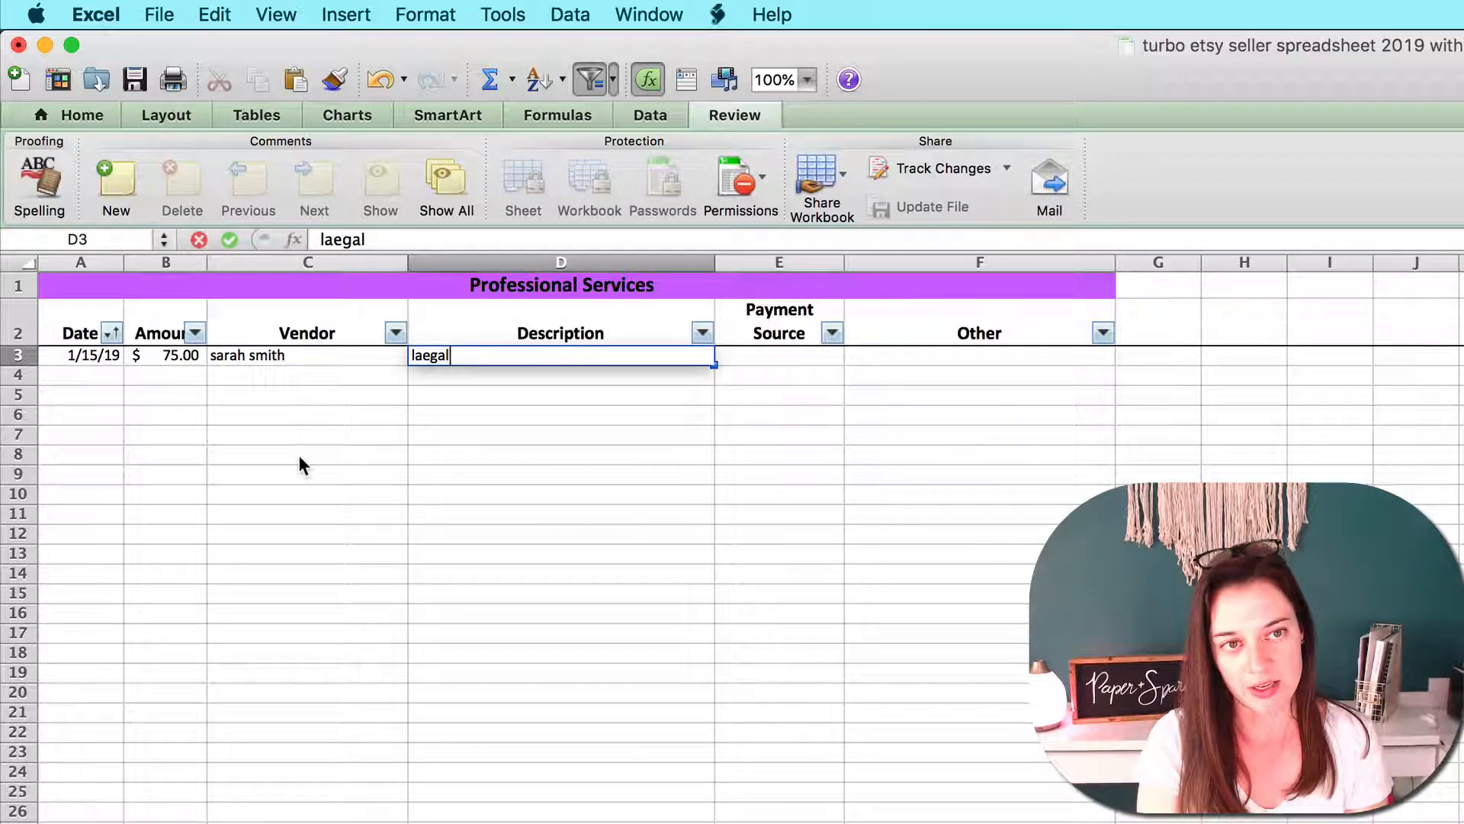
pyautogui.write('egal consultation')
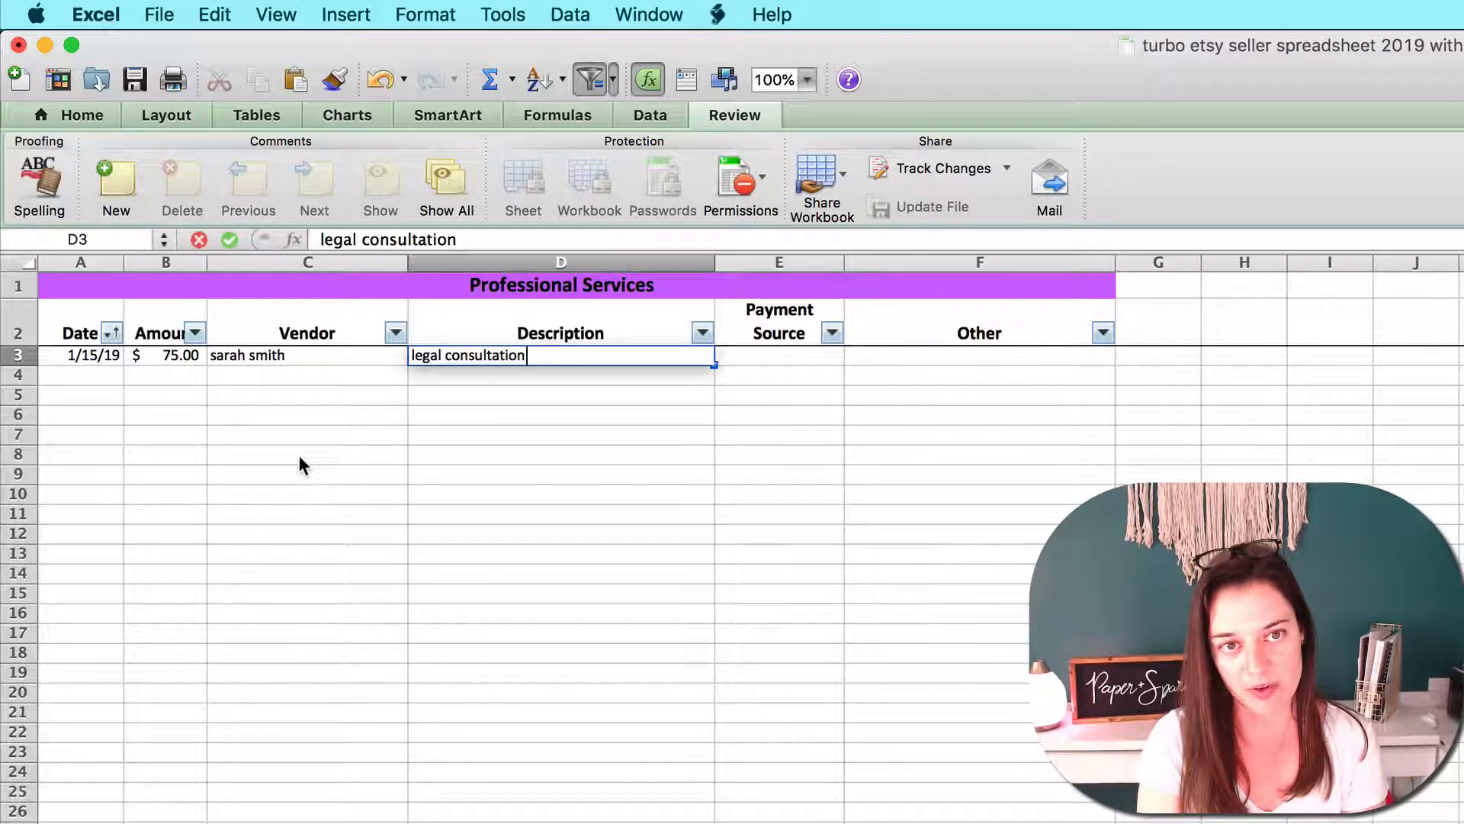
pyautogui.press('Tab')
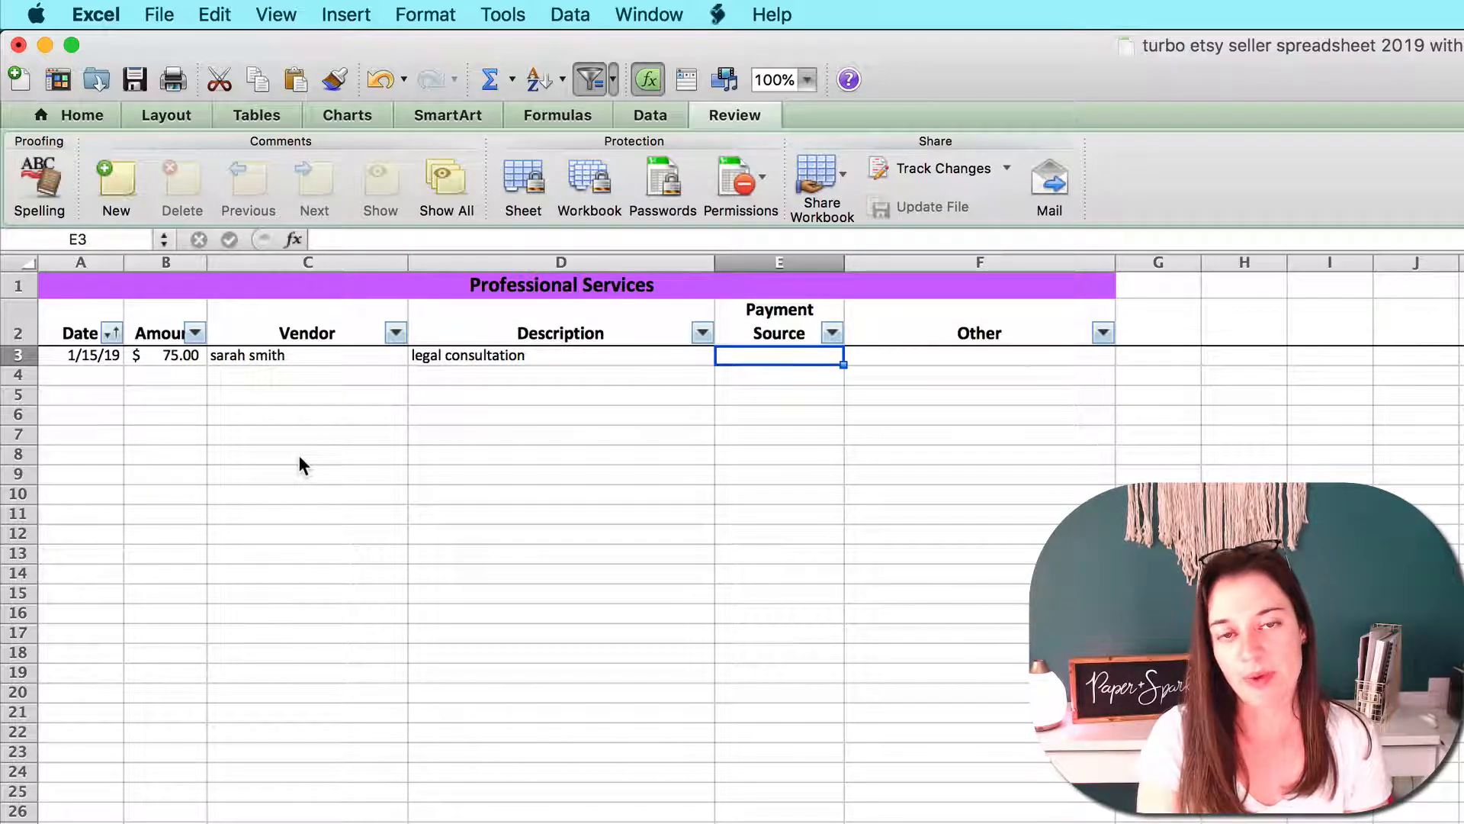
# Enter "paypal" as the payment source of the 1/15/19 professional services expense
pyautogui.write('paypal')
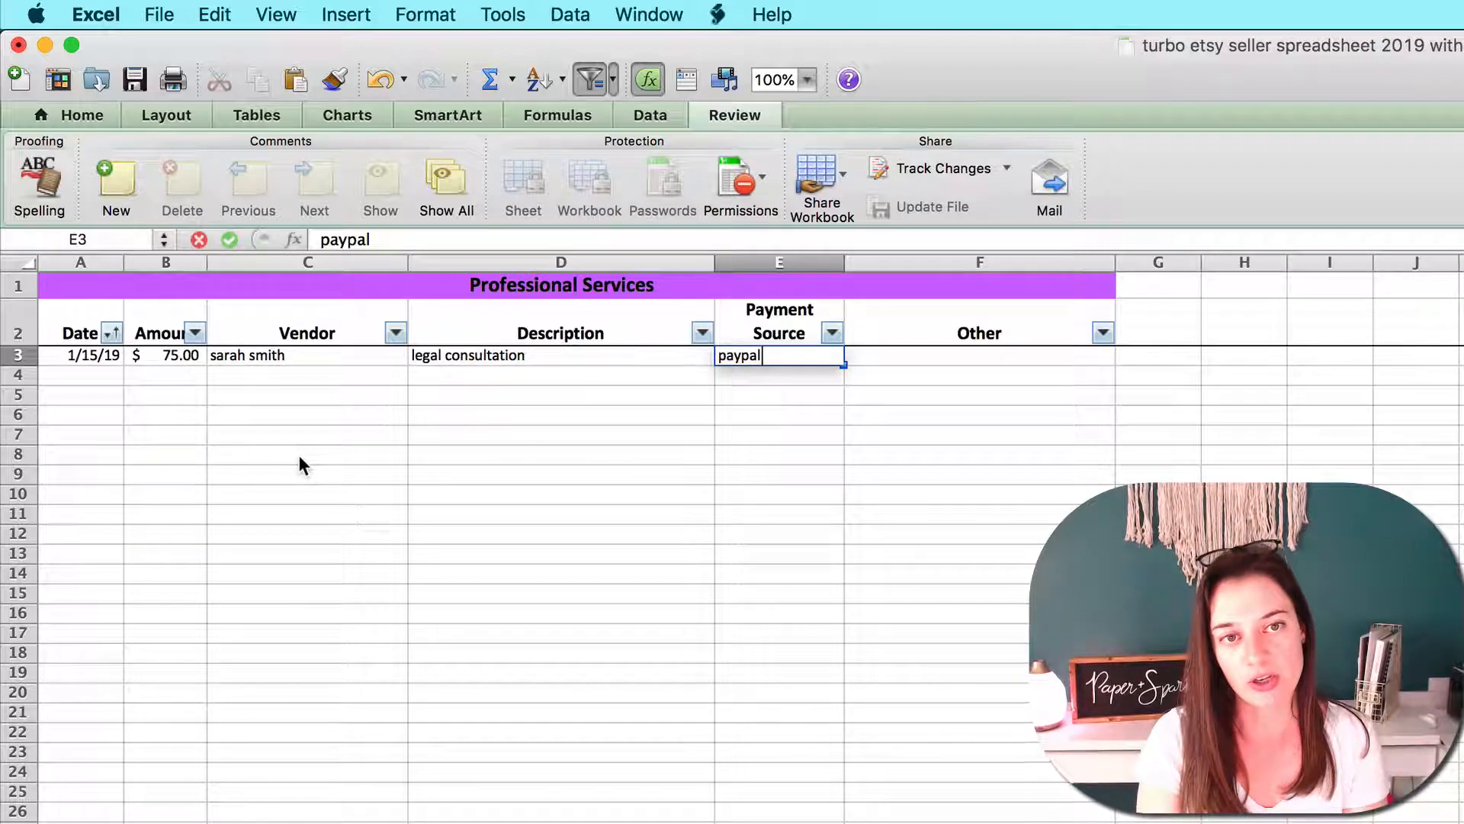
pyautogui.press('Tab')
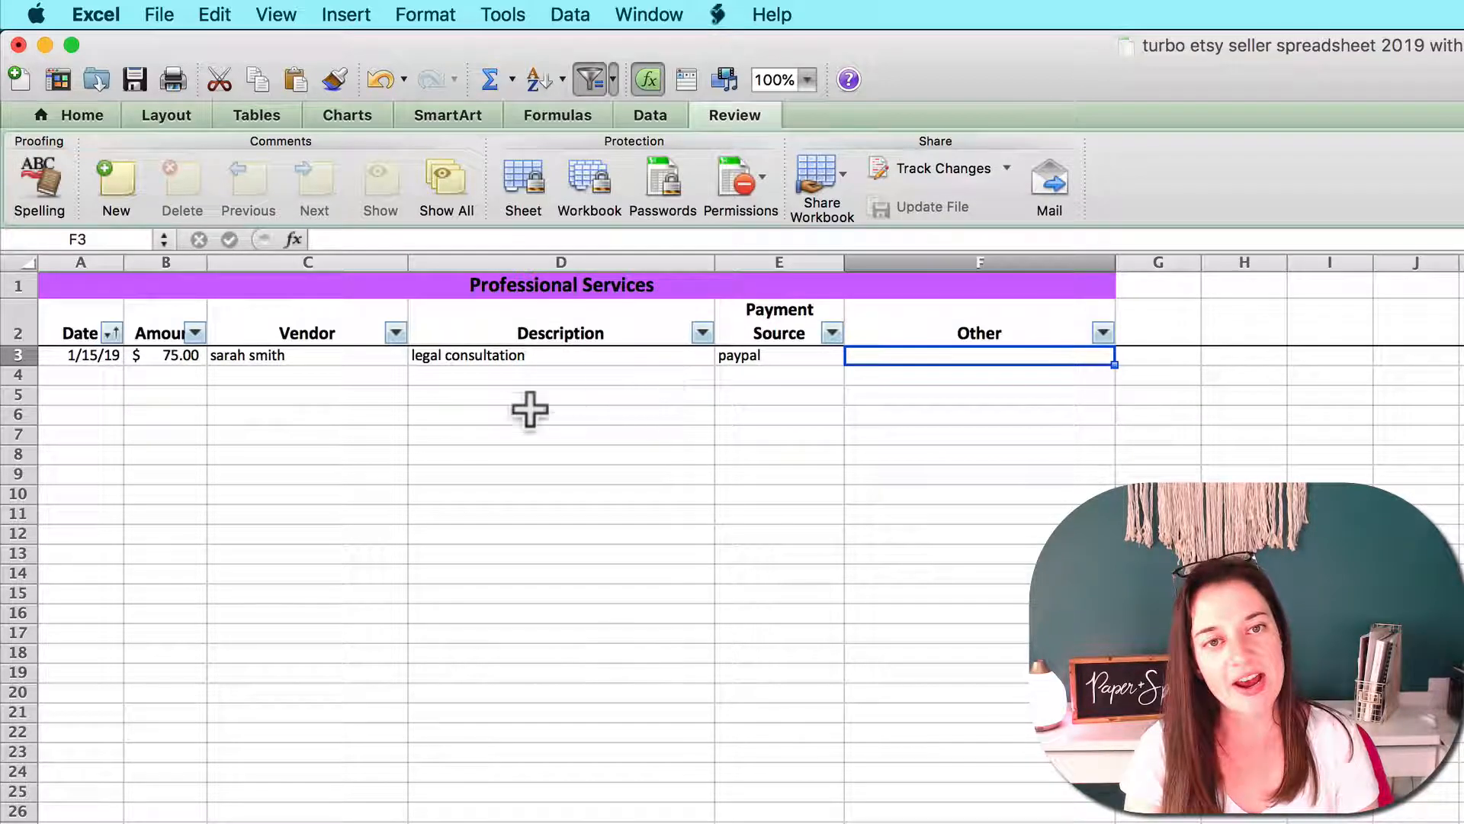
pyautogui.click(88, 356)
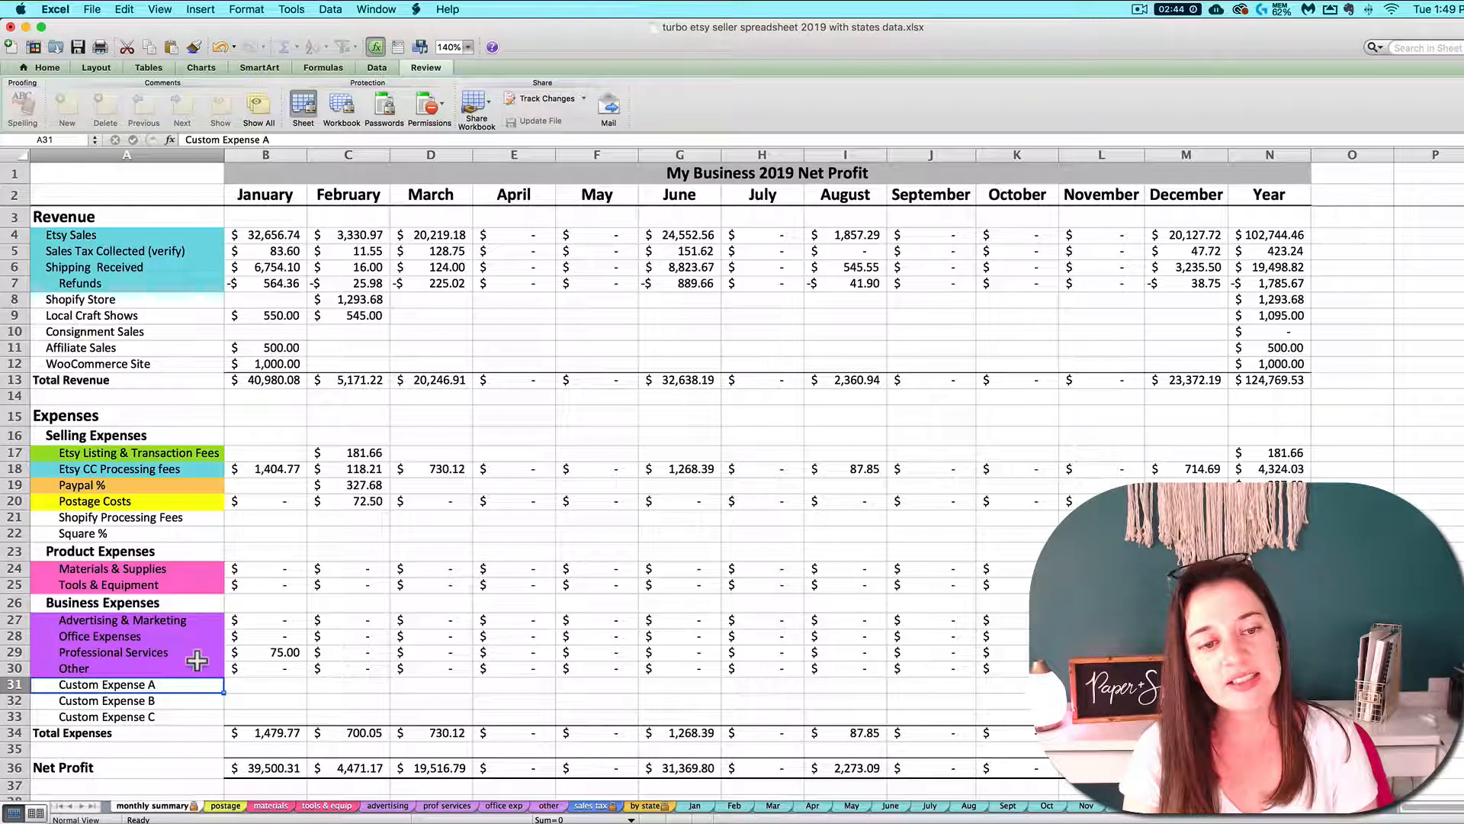
# Examine the January professional services formula on the monthly summary and locate its 1/15/19 source entry on the prof services sheet
pyautogui.click(263, 652)
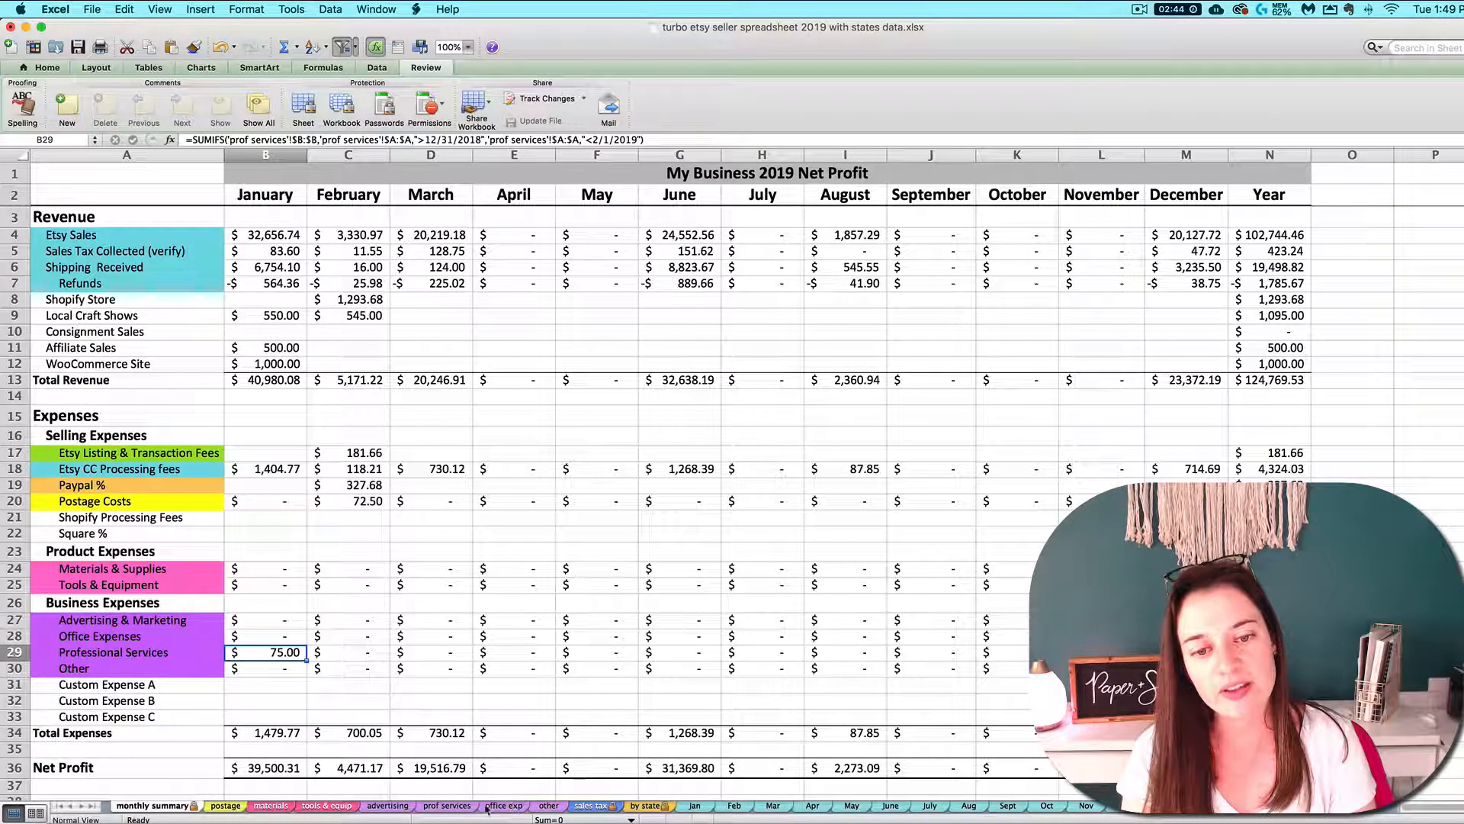
pyautogui.click(460, 807)
pyautogui.click(66, 209)
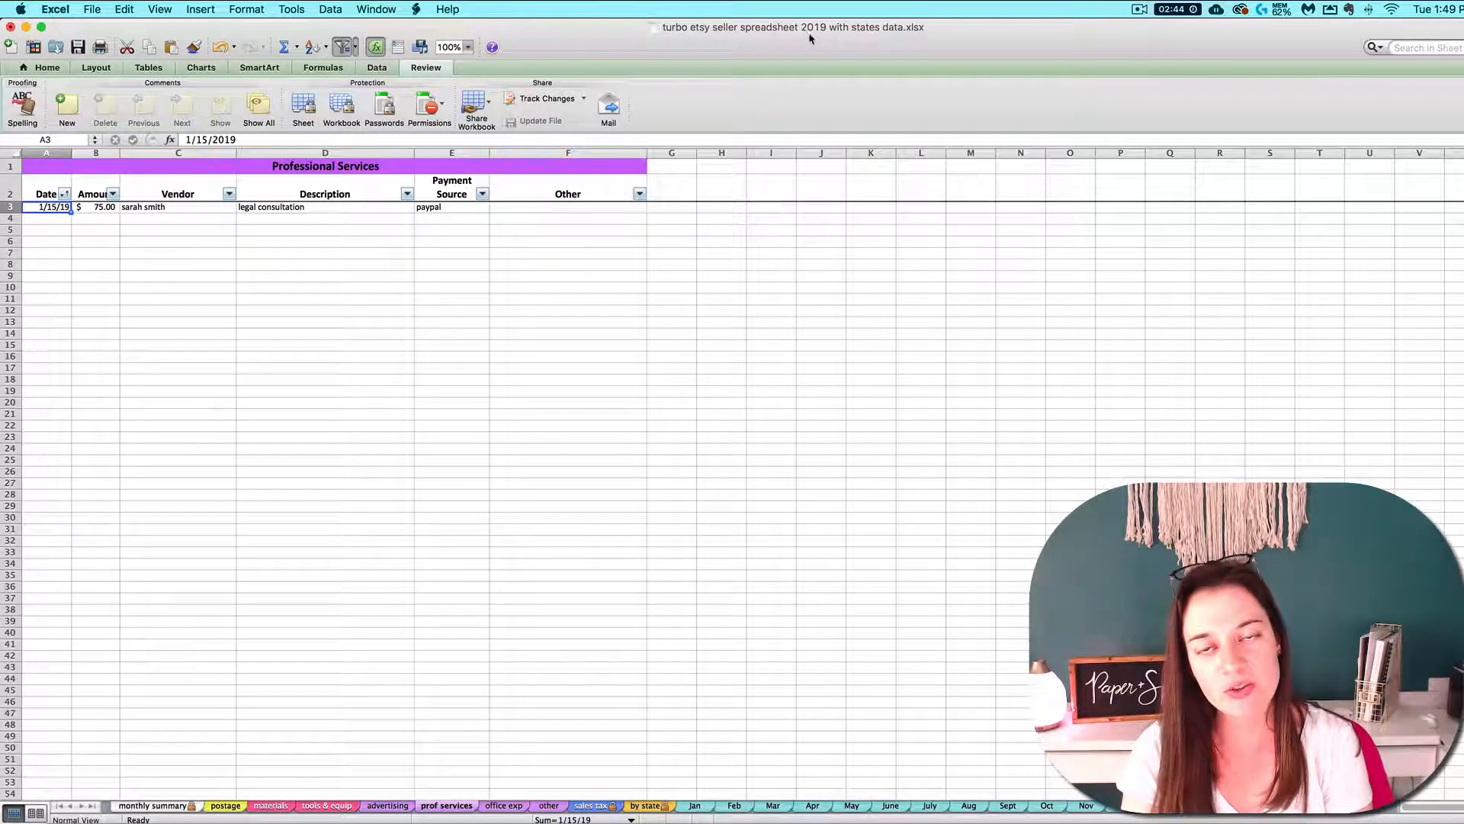
# Add an expense dated 2/29/19 for 500 in row 4 of the prof services sheet and check the monthly summary
pyautogui.click(61, 219)
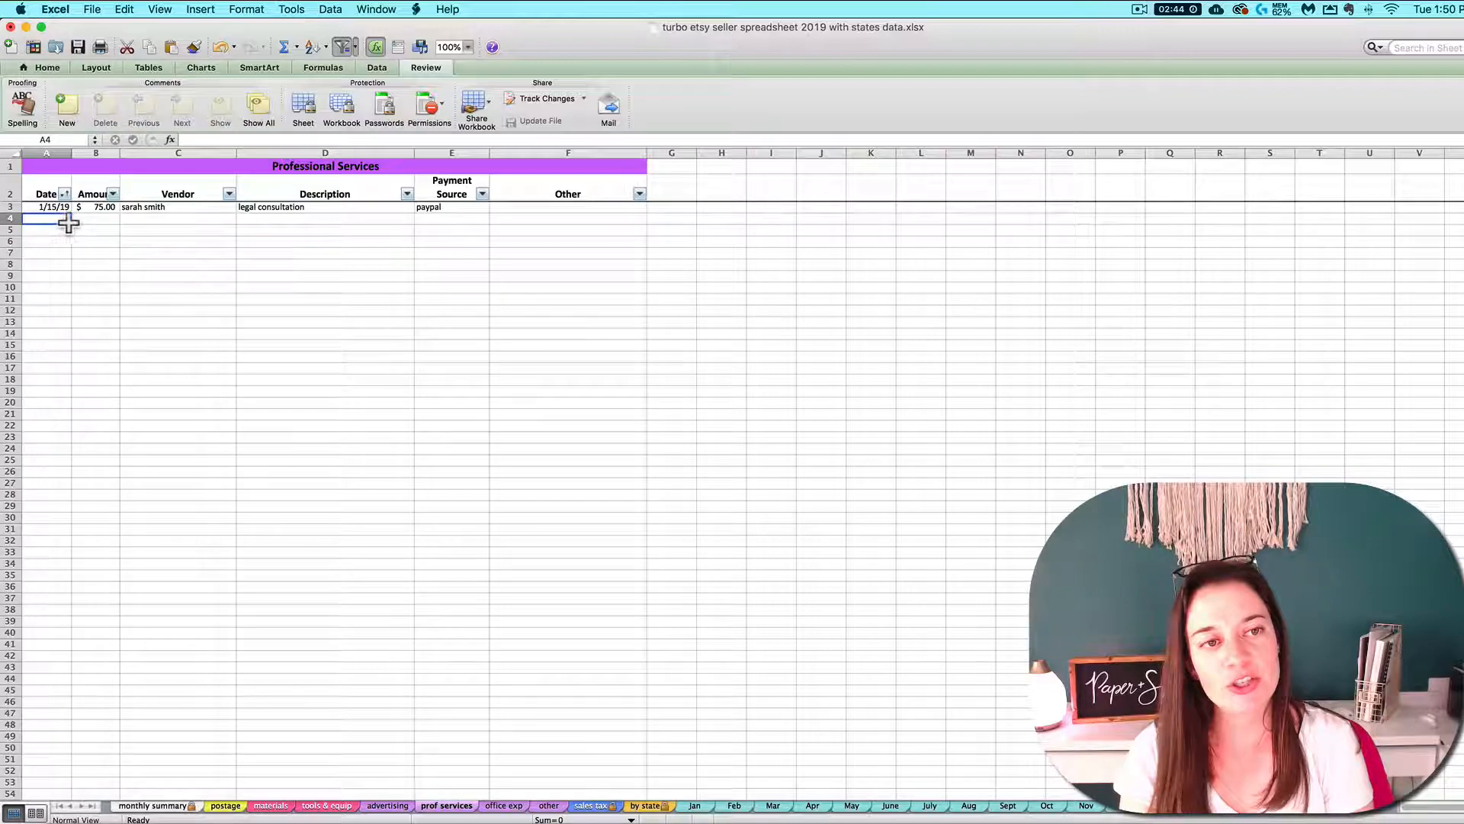
pyautogui.write('2/29/19')
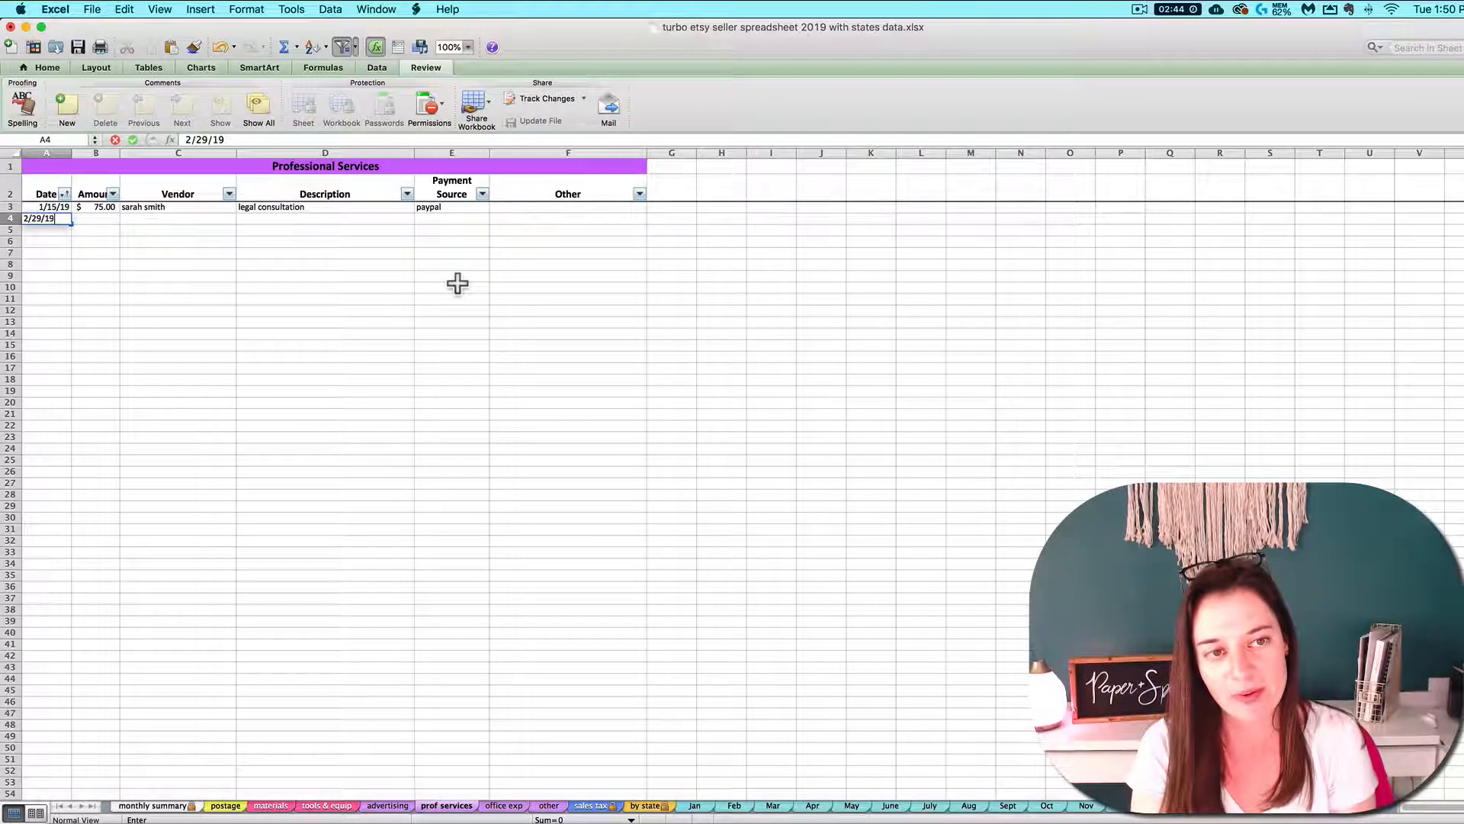
pyautogui.press('Tab')
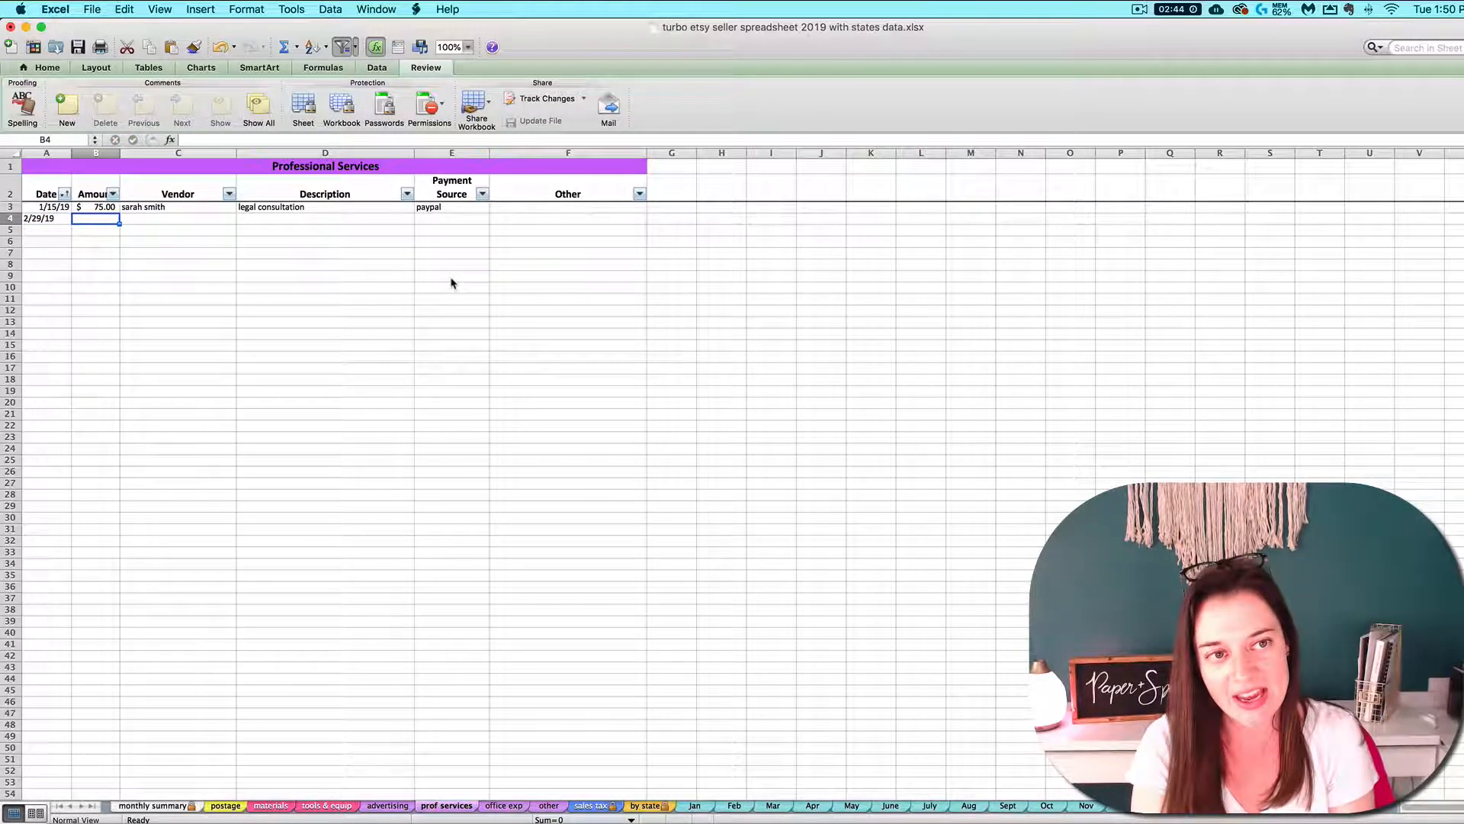
pyautogui.write('50')
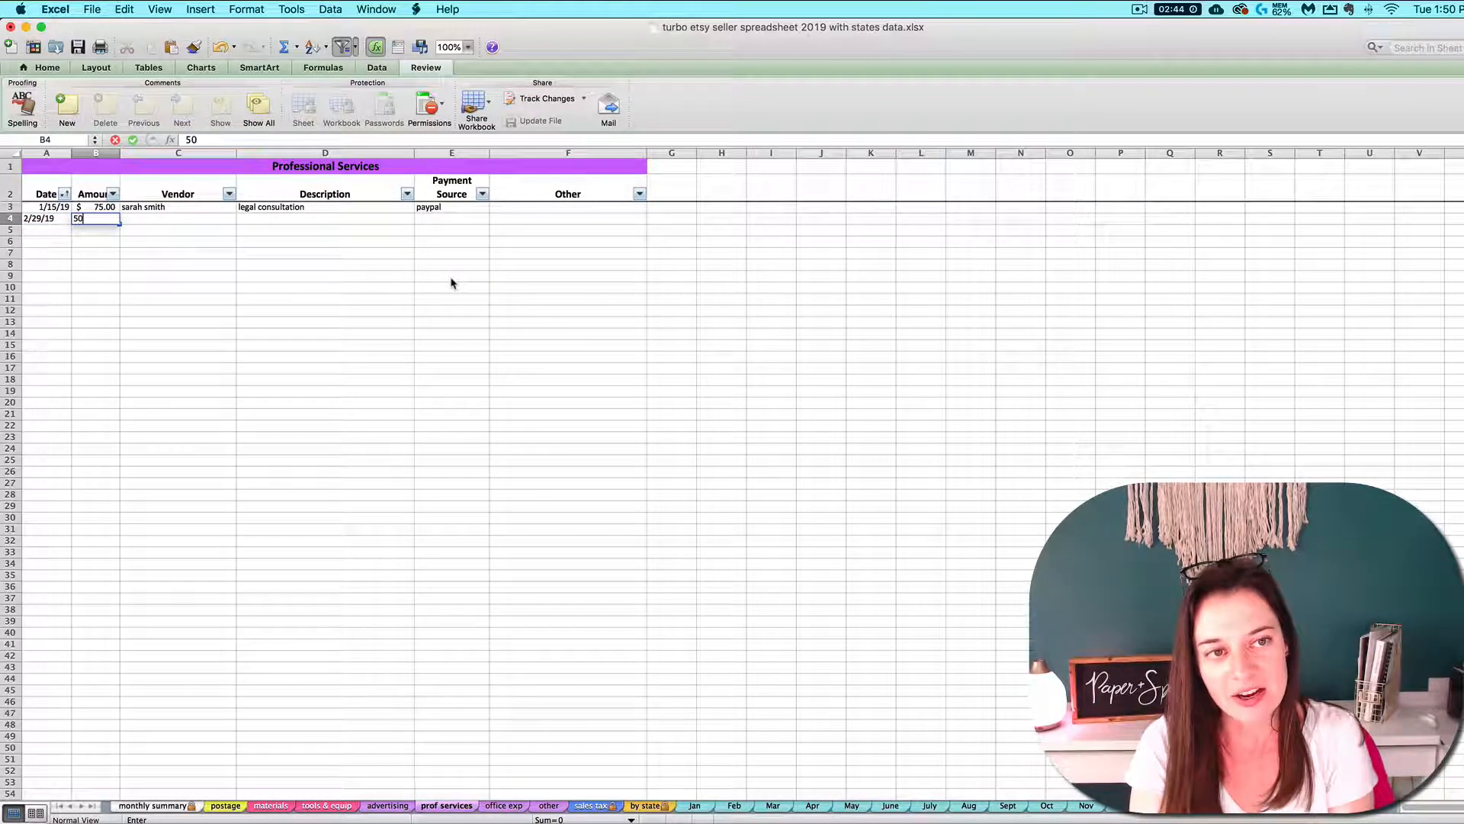
pyautogui.press('Return')
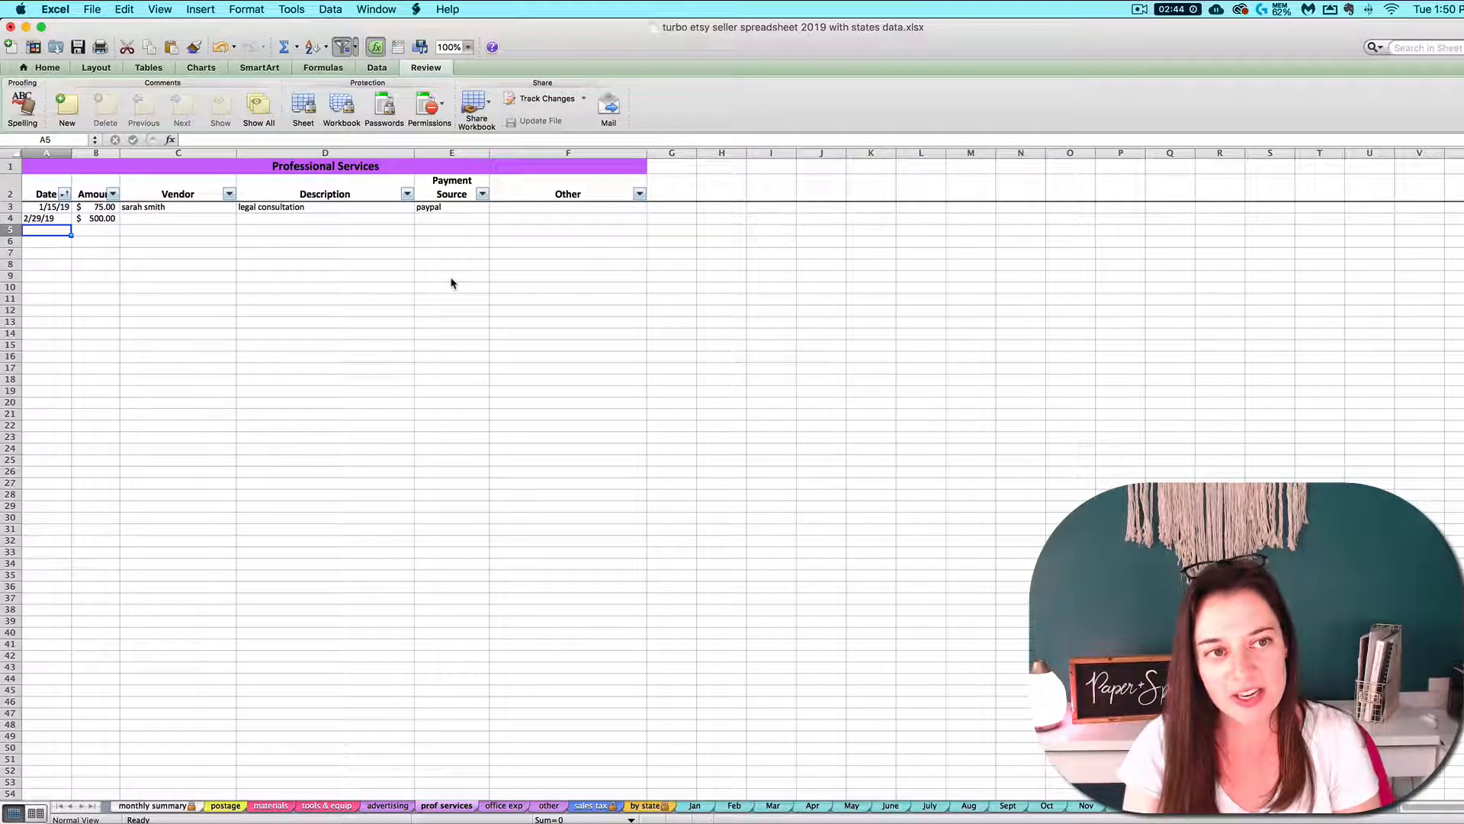
pyautogui.click(161, 810)
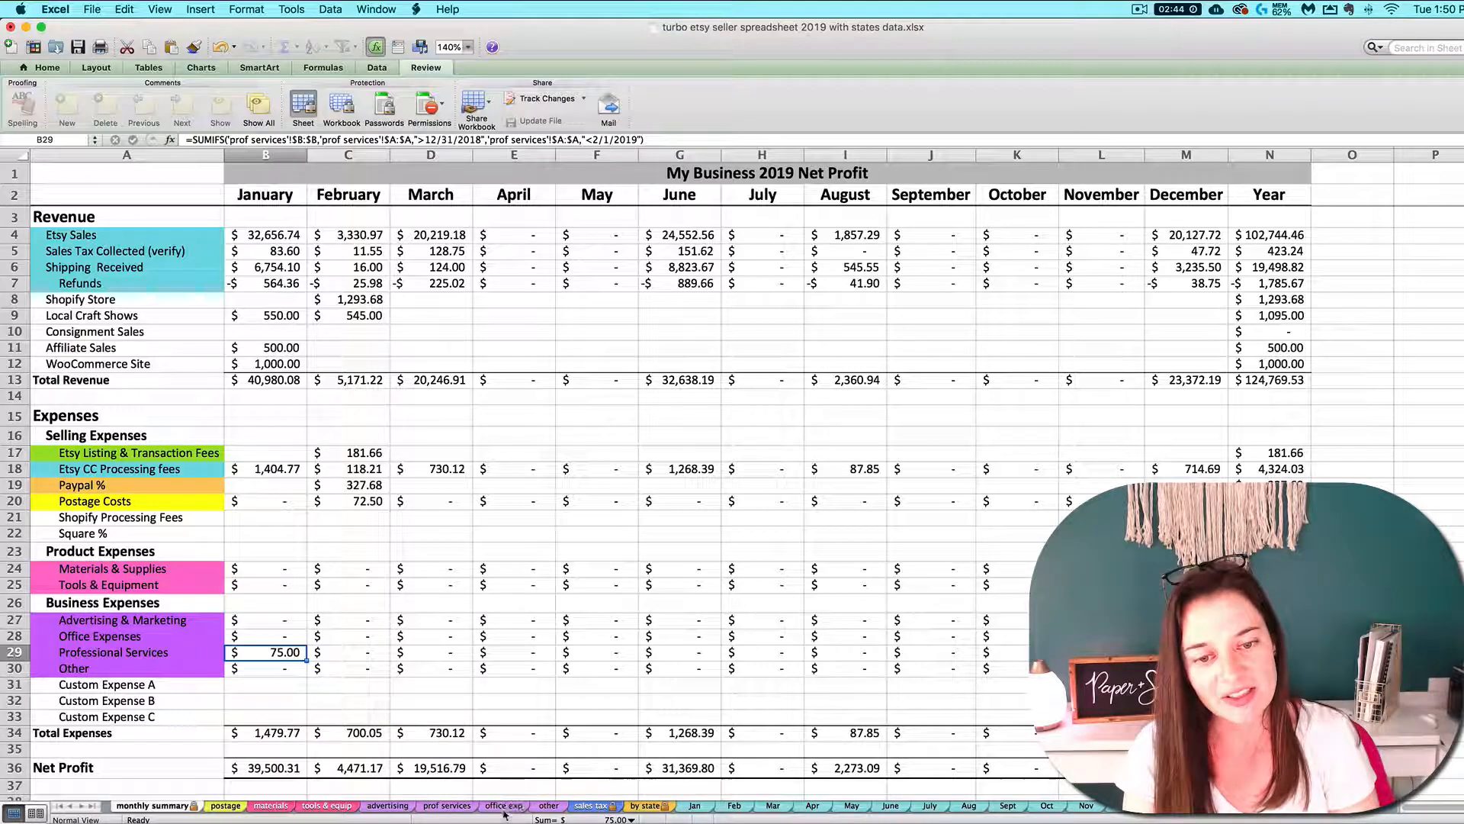
# Clear the date and amount from row 4 of the prof services sheet
pyautogui.click(440, 810)
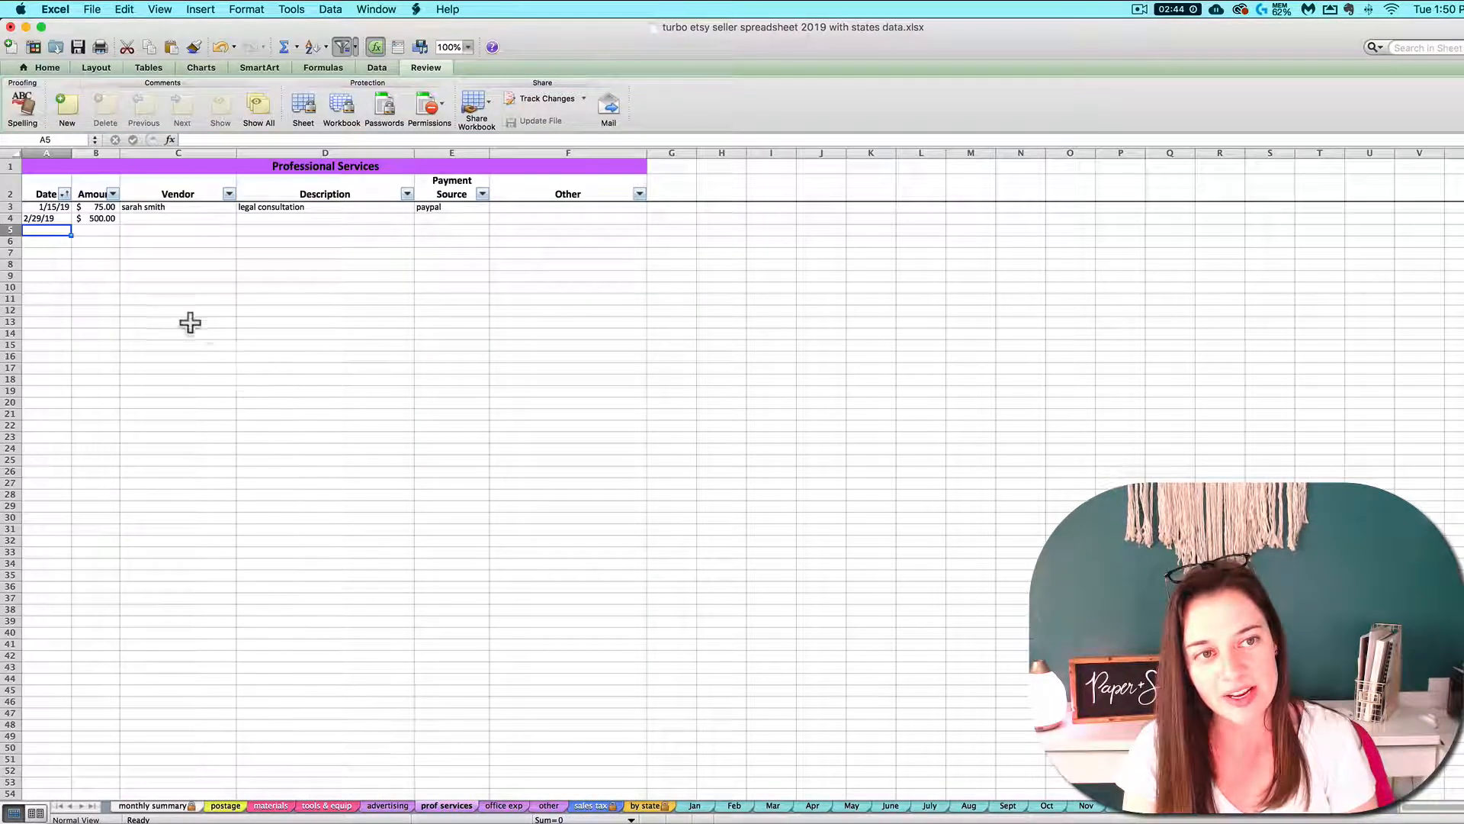
pyautogui.click(64, 219)
pyautogui.press('Delete')
pyautogui.press('Return')
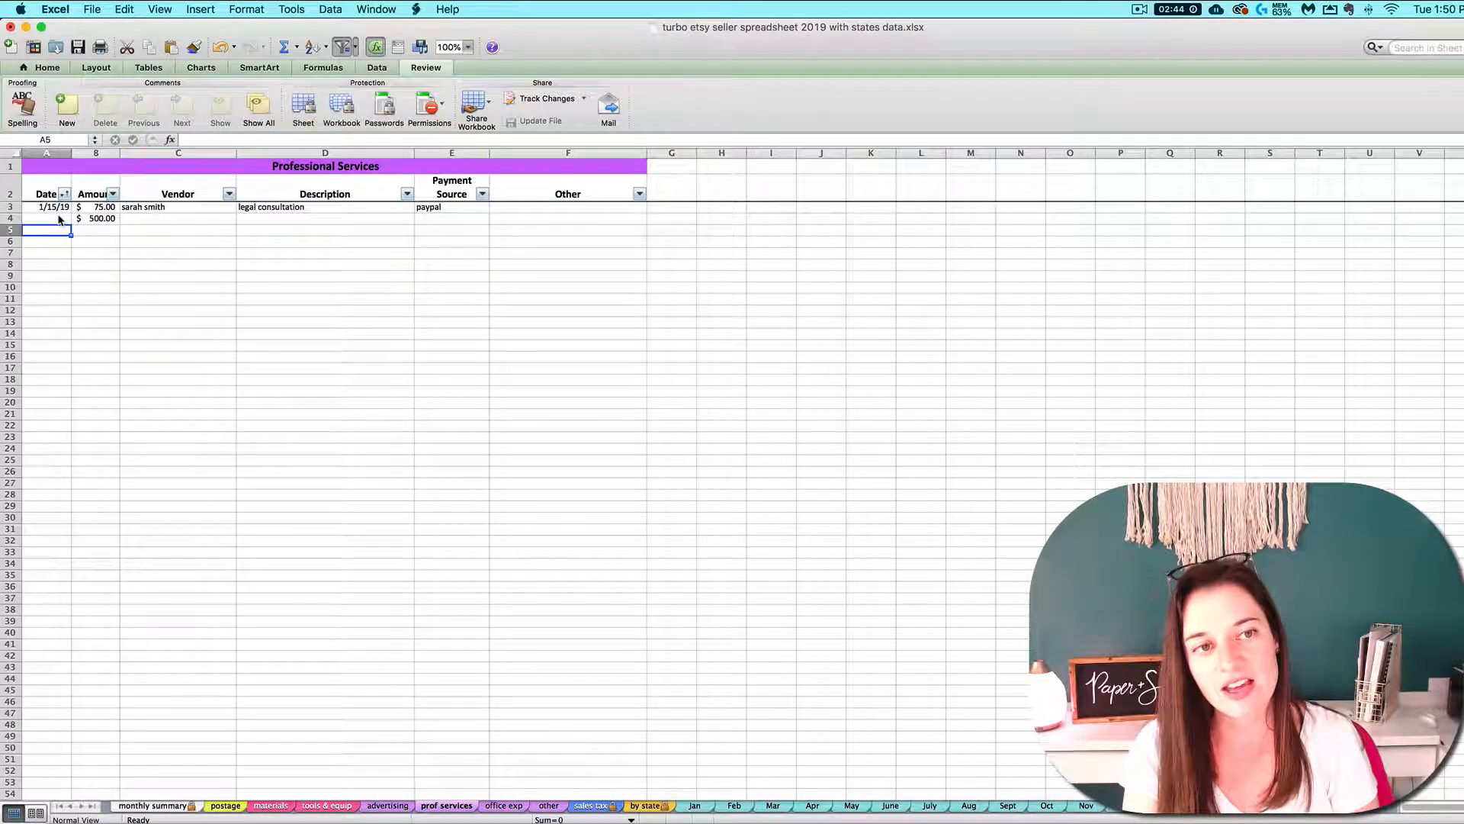
pyautogui.click(89, 220)
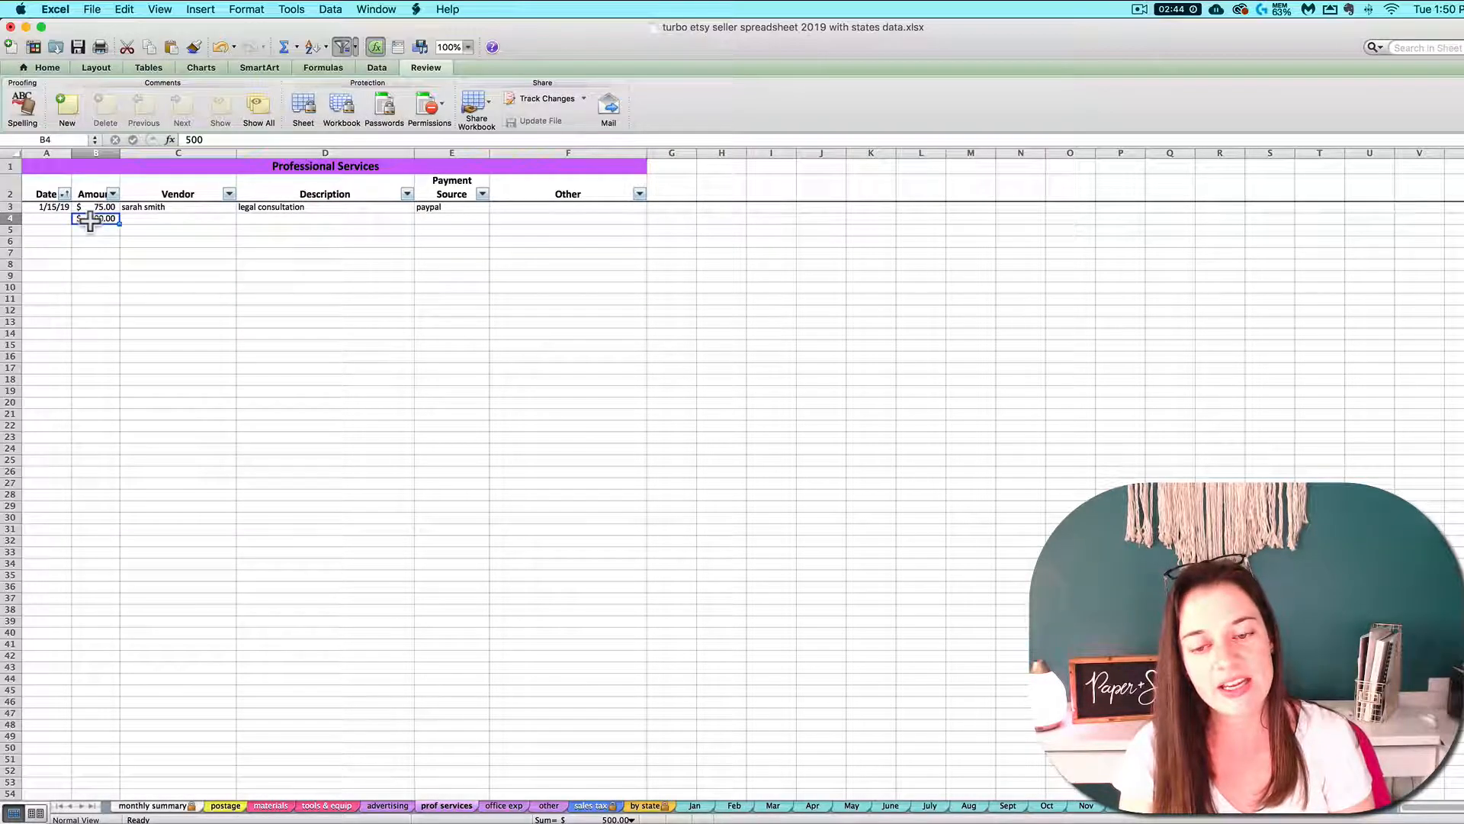
pyautogui.press('Delete')
pyautogui.press('Return')
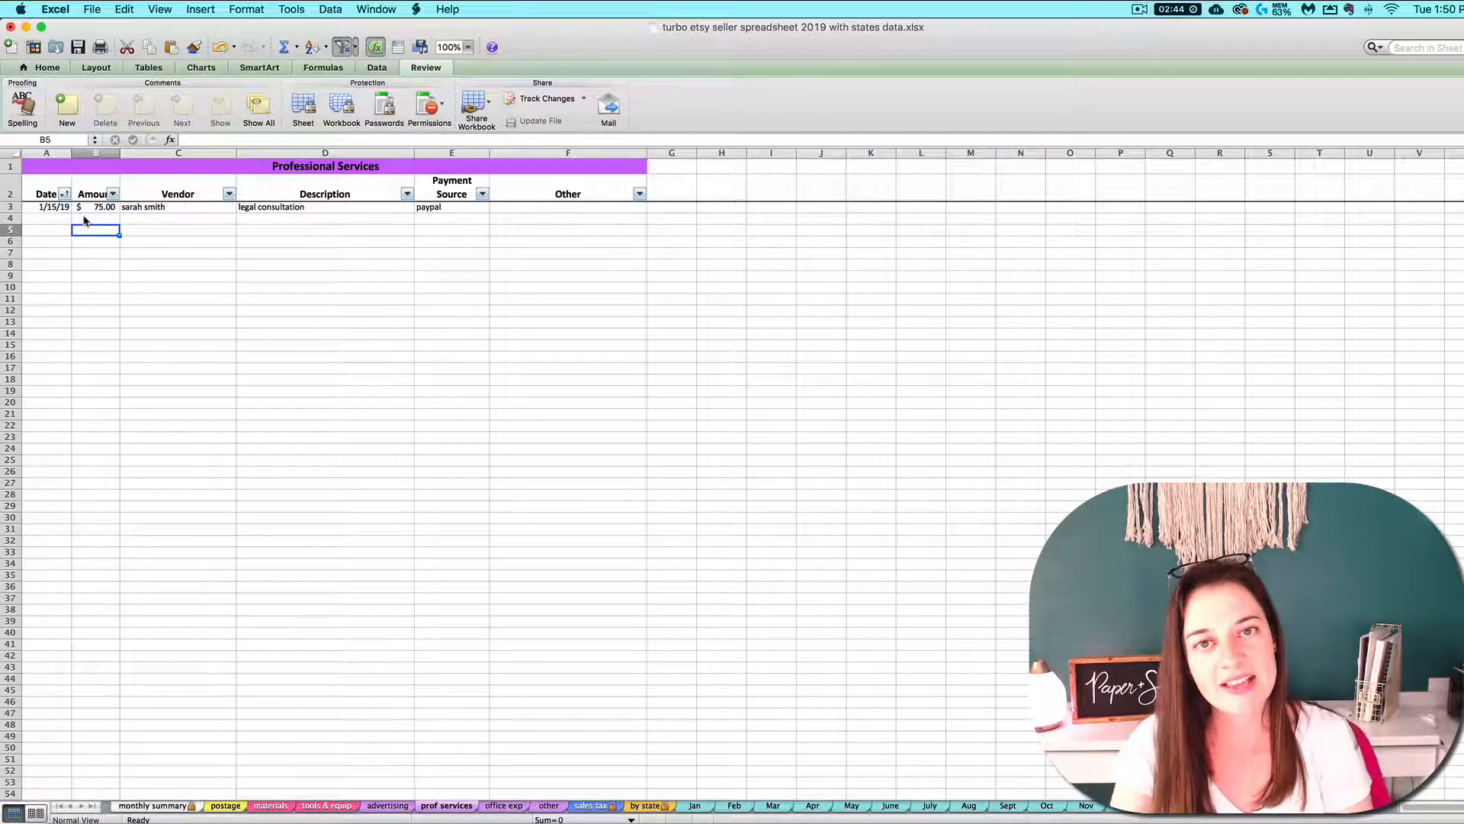
# Compare the January professional services amount on the monthly summary with the remaining entry on the prof services sheet
pyautogui.click(145, 805)
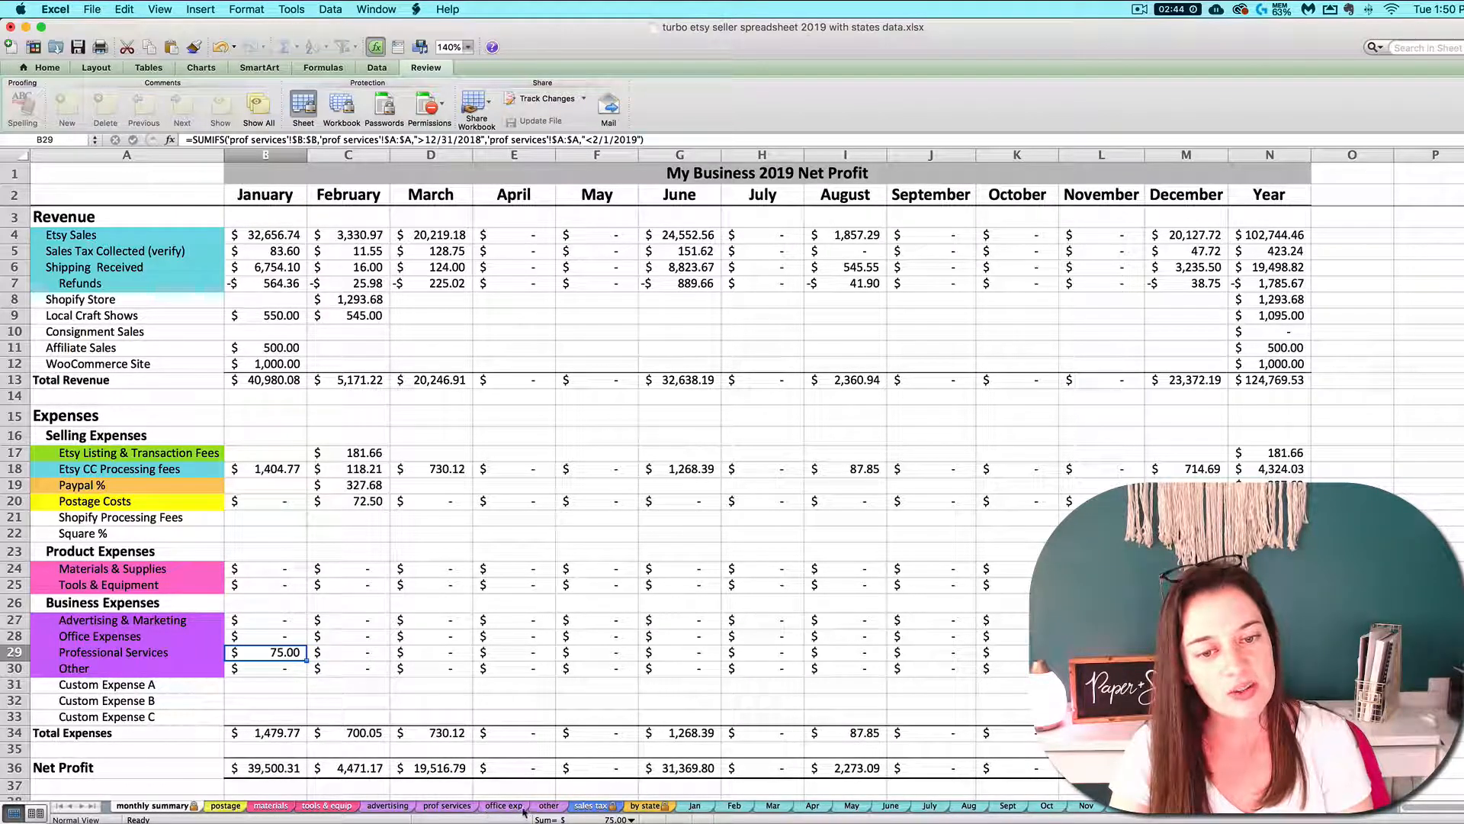
pyautogui.click(447, 805)
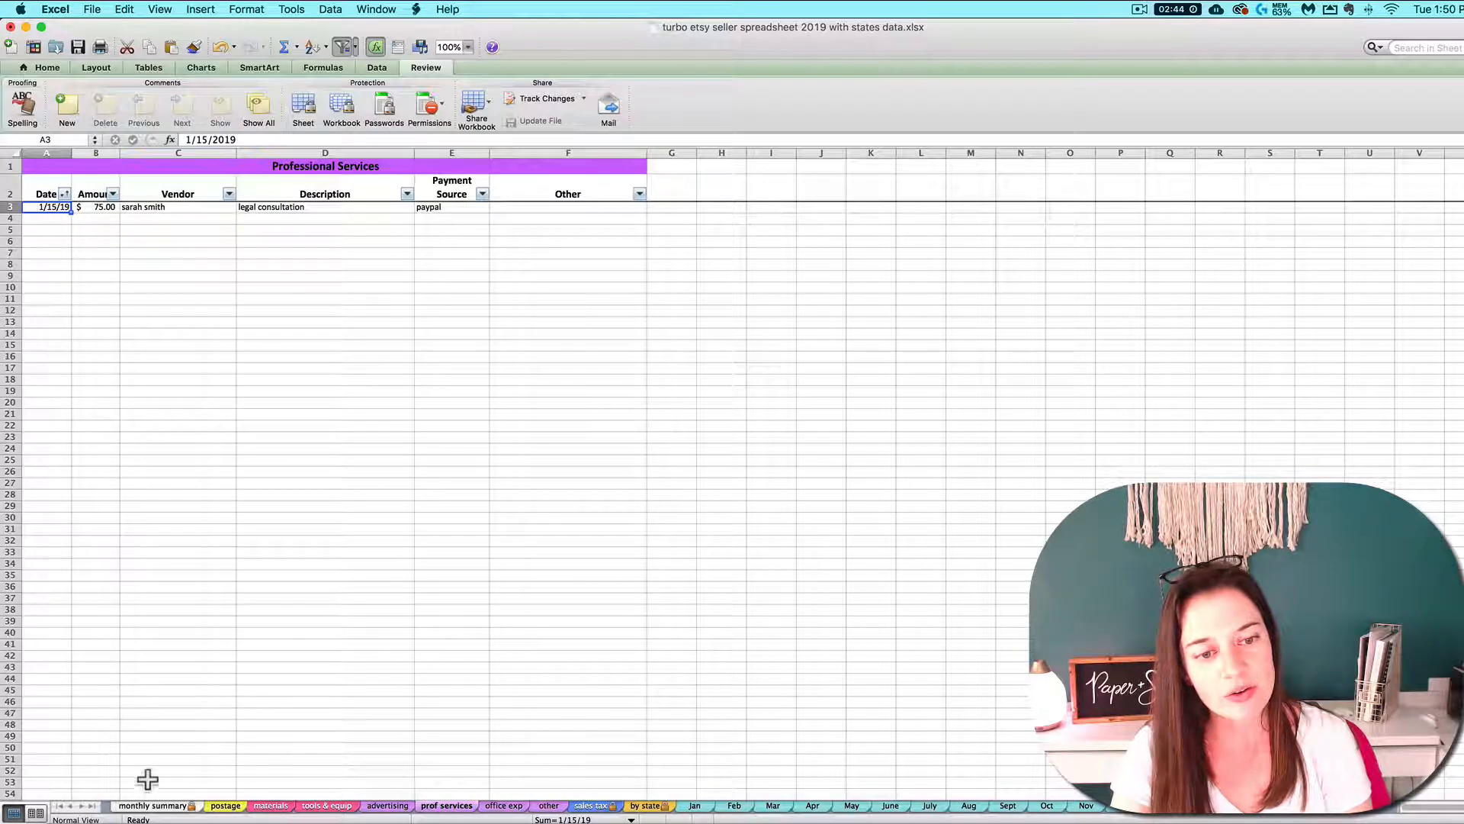
pyautogui.click(152, 807)
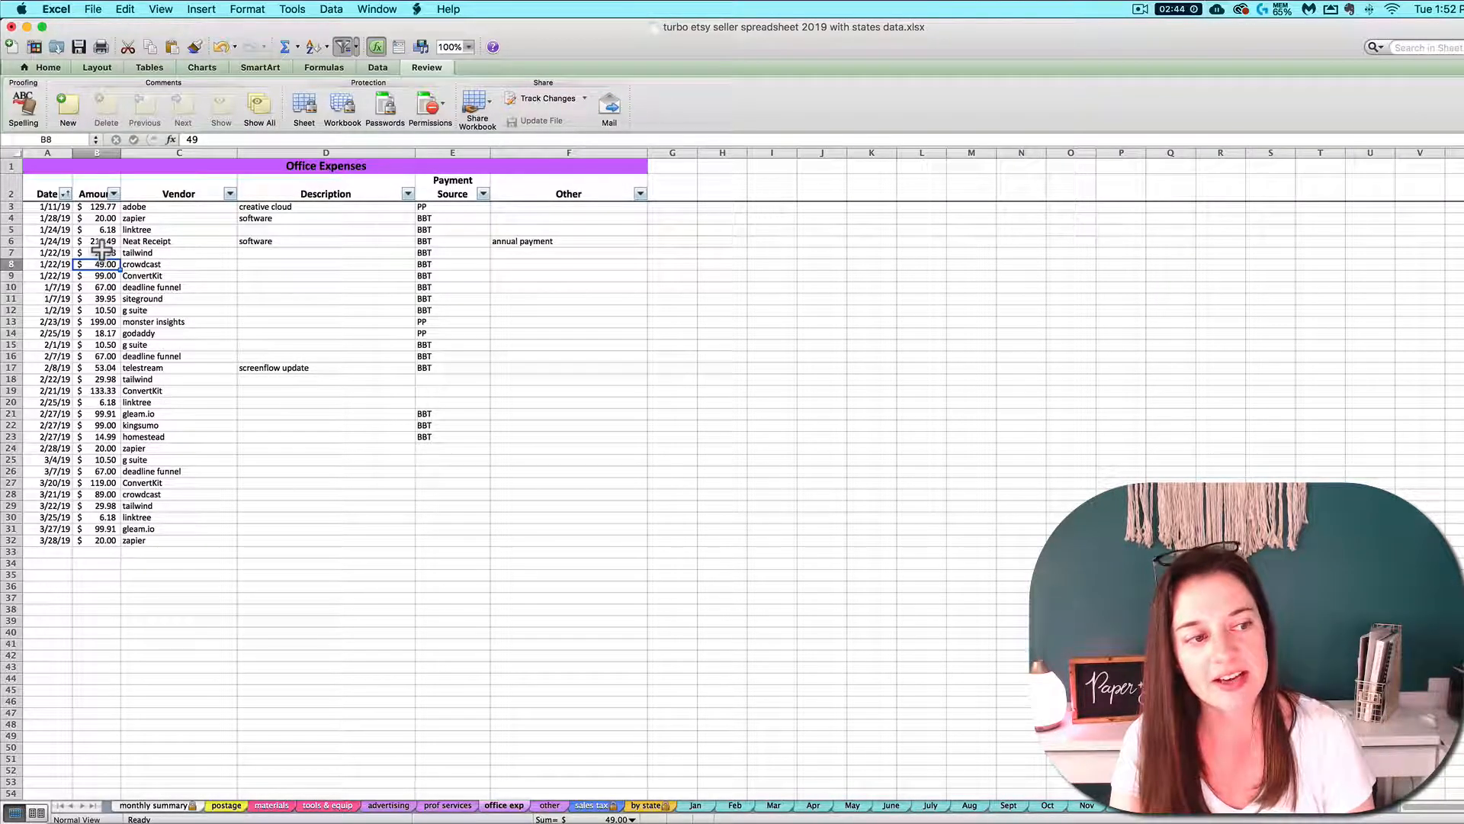
# Examine the logged office expense amounts and the January, February and March office expense totals on the monthly summary
pyautogui.click(110, 208)
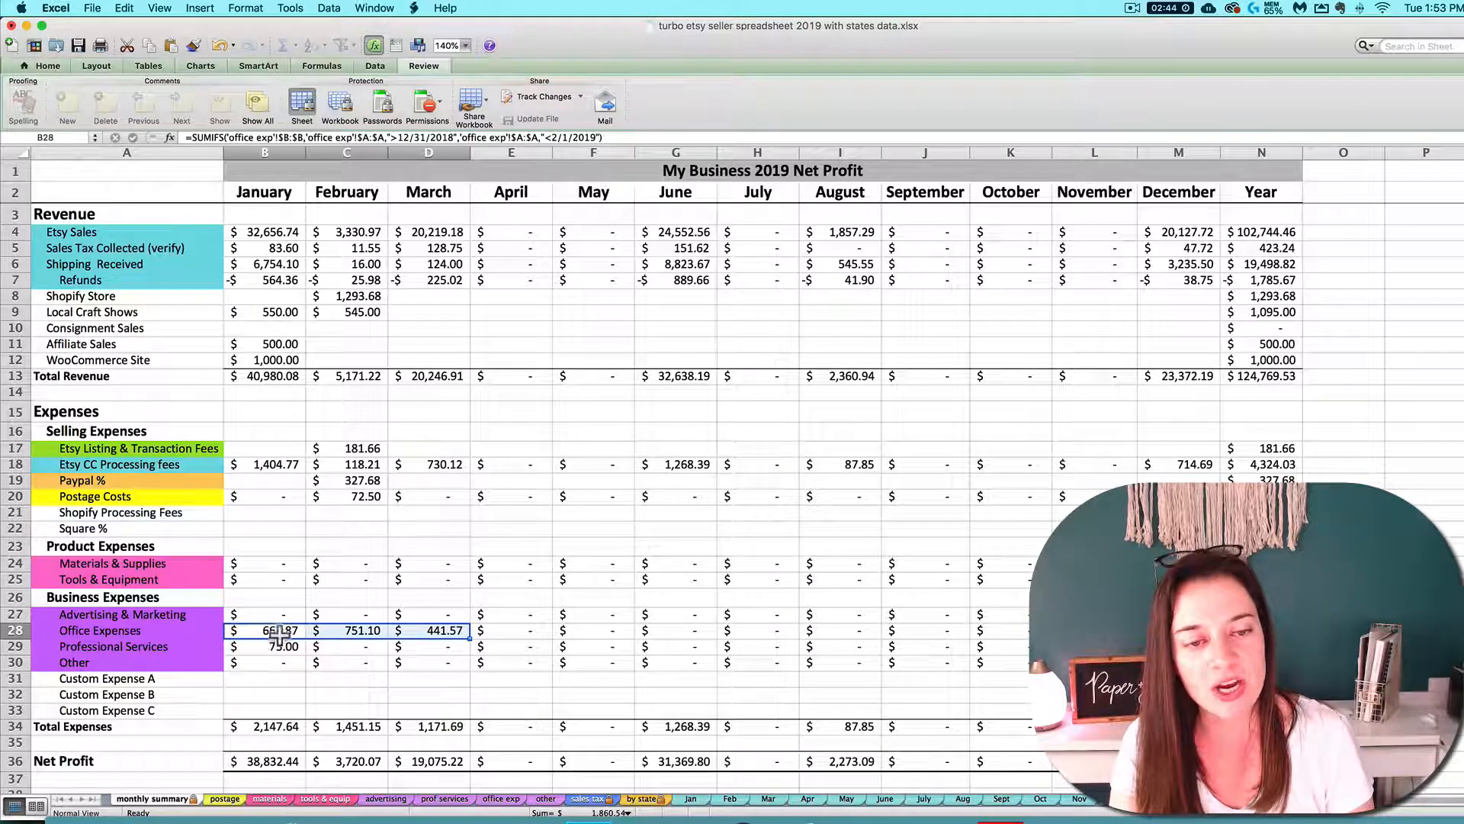
pyautogui.click(283, 640)
pyautogui.click(349, 637)
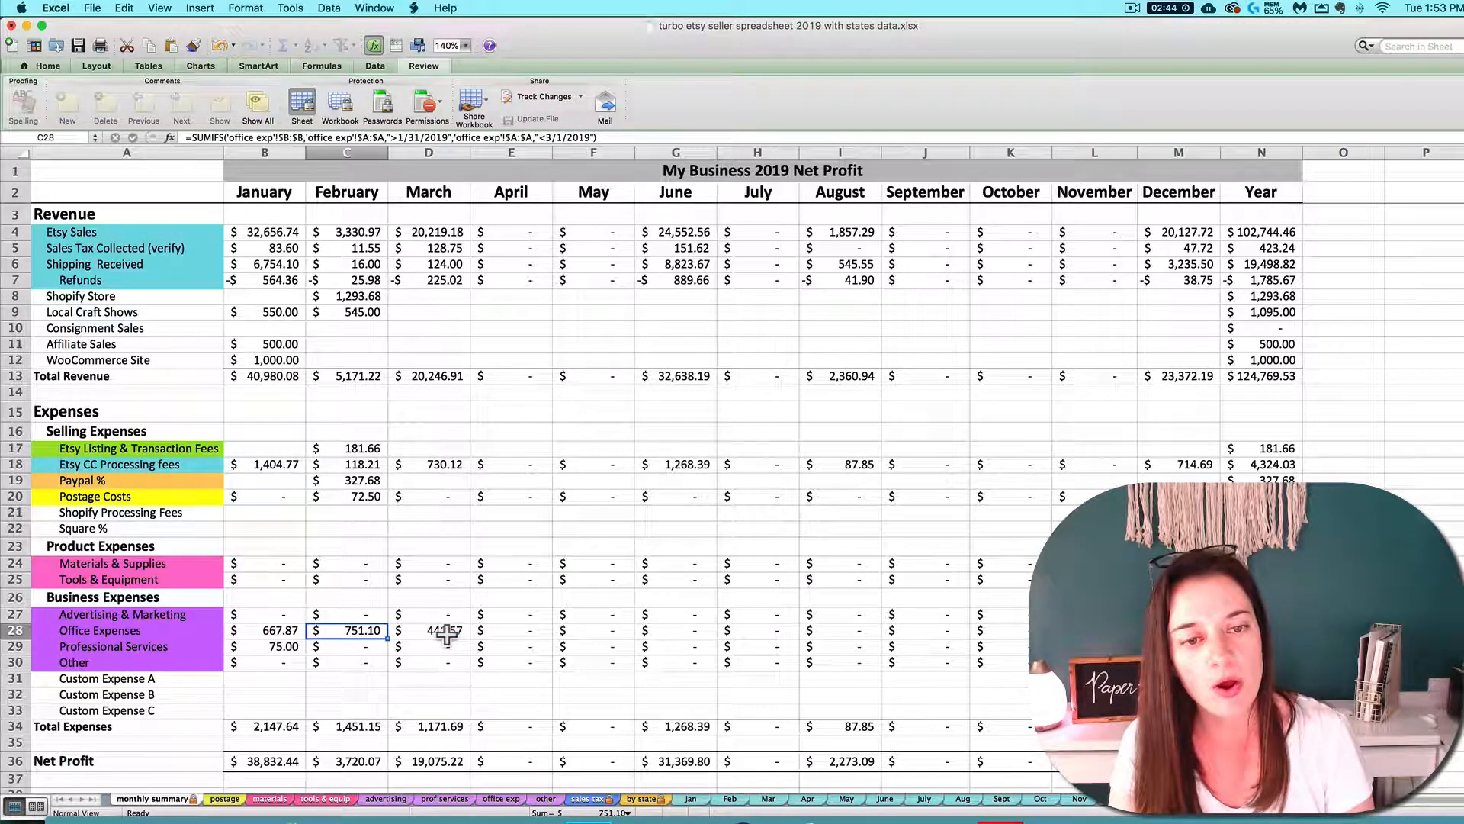
pyautogui.click(447, 636)
pyautogui.click(15, 630)
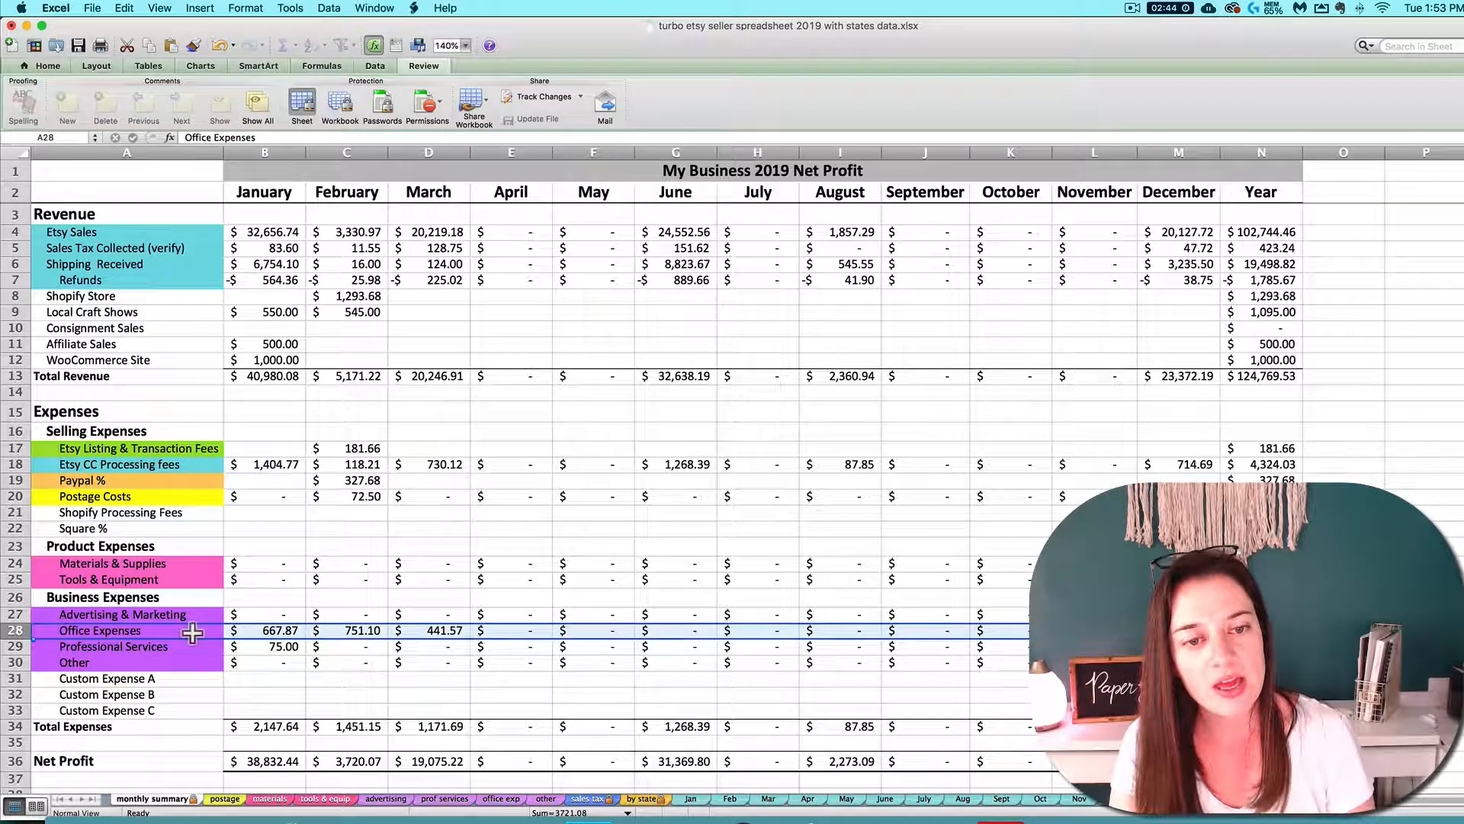
pyautogui.click(276, 636)
pyautogui.click(341, 632)
pyautogui.click(446, 638)
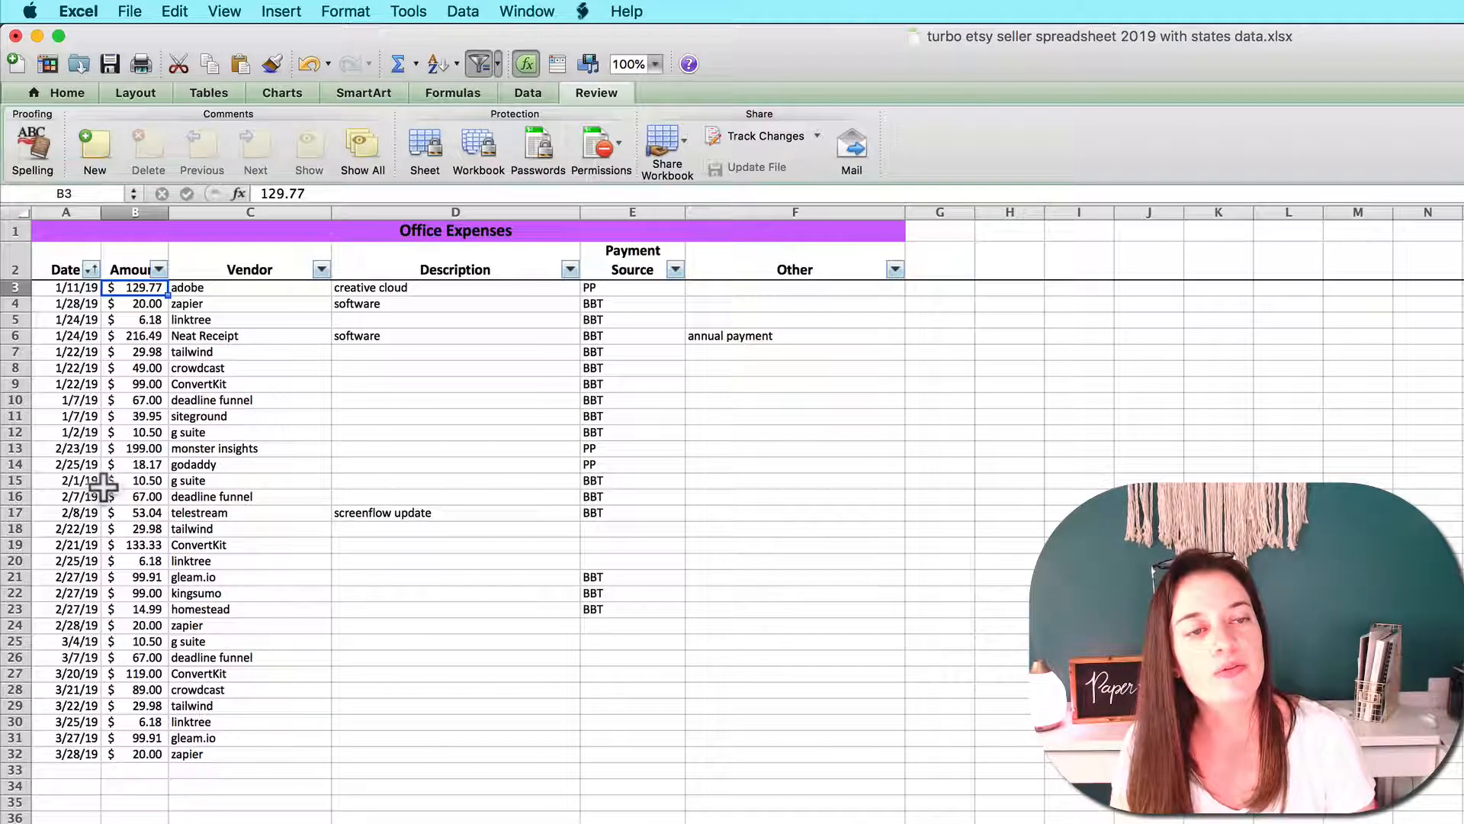
# Examine the March entries and the sort and filter options for payment source, description and date on the office expenses sheet
pyautogui.click(95, 640)
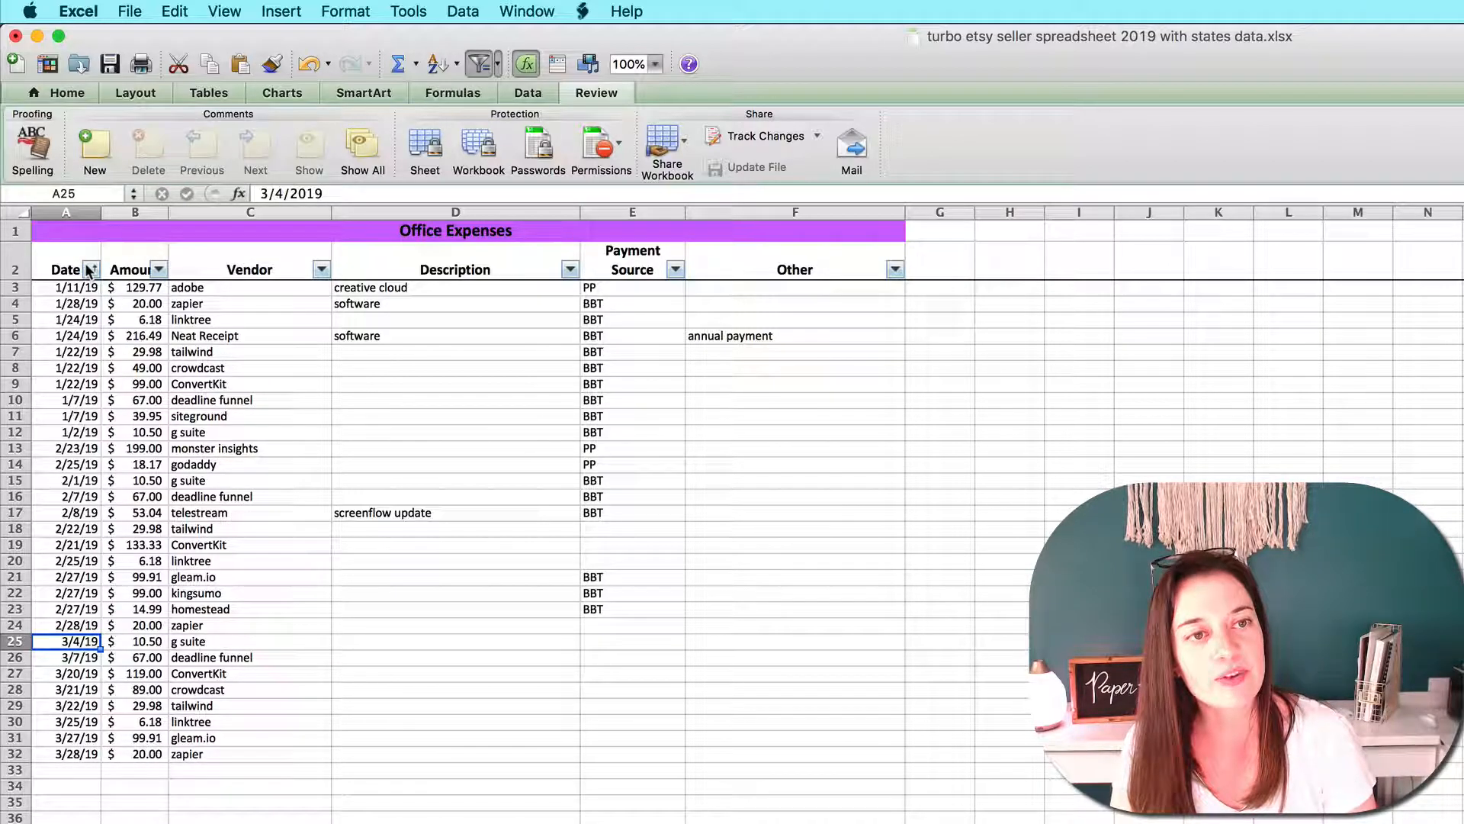
pyautogui.click(675, 270)
pyautogui.click(570, 269)
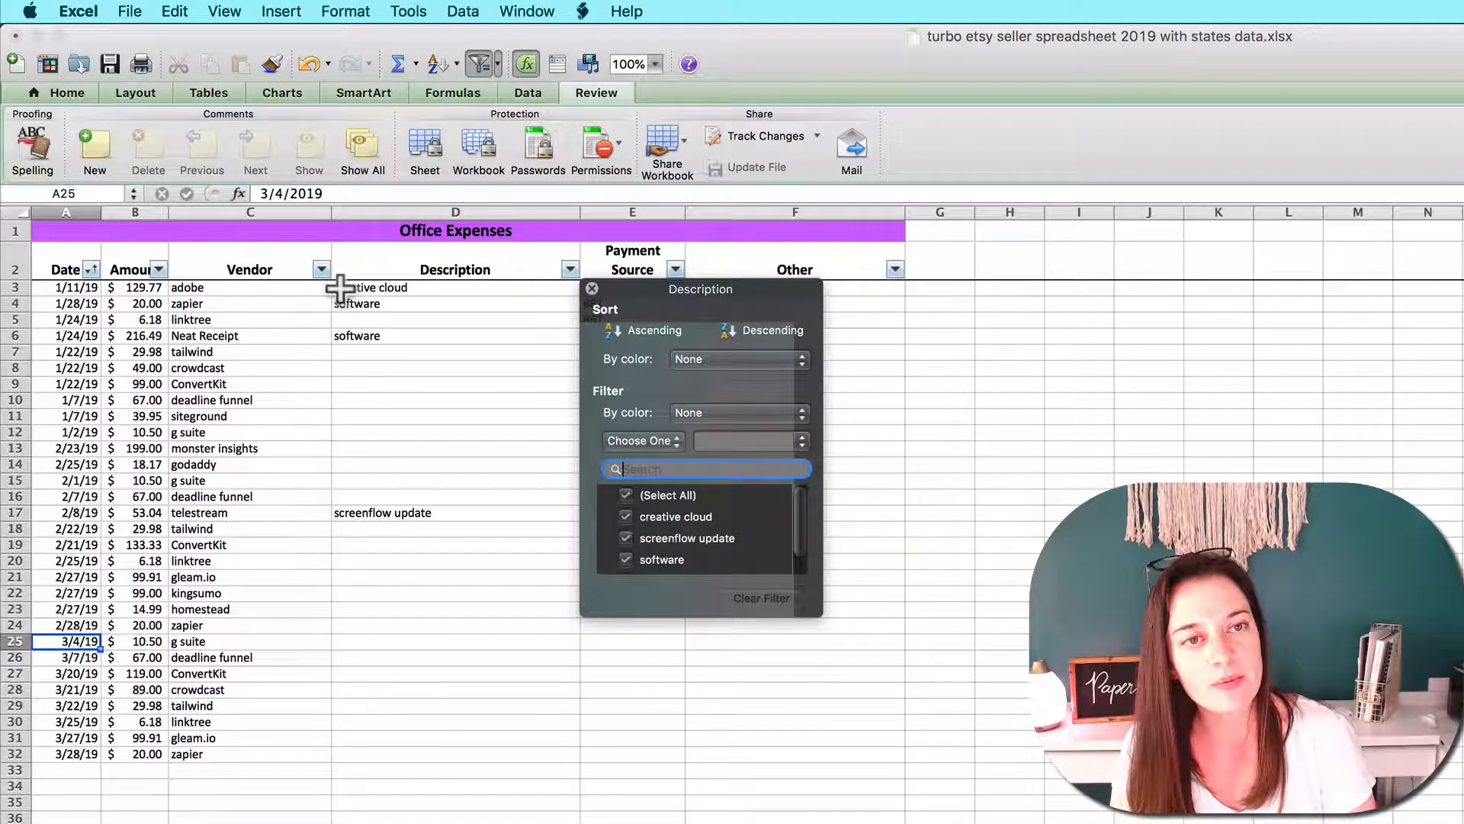
pyautogui.click(89, 270)
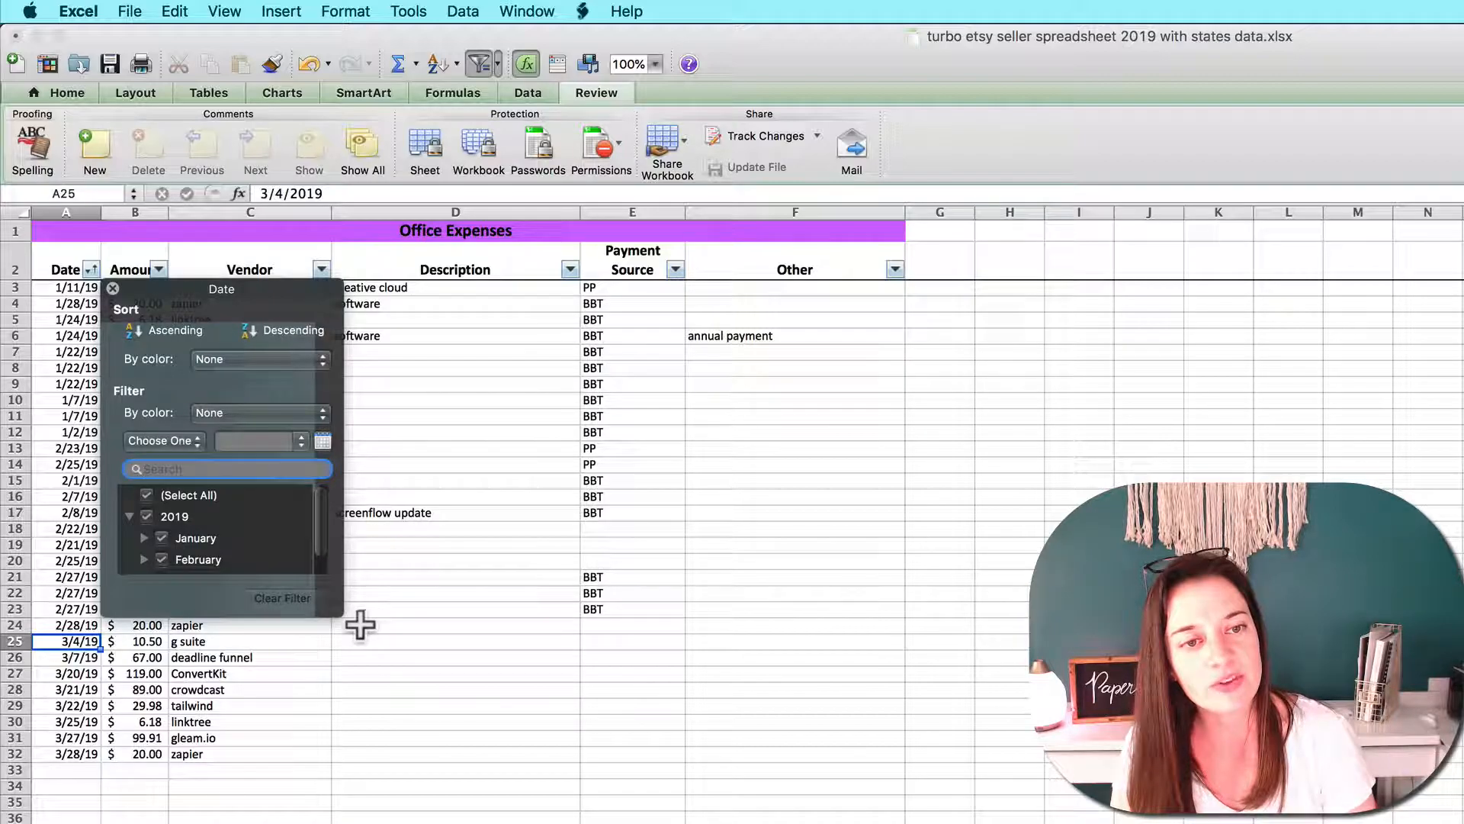
pyautogui.moveTo(339, 612); pyautogui.dragTo(506, 774)
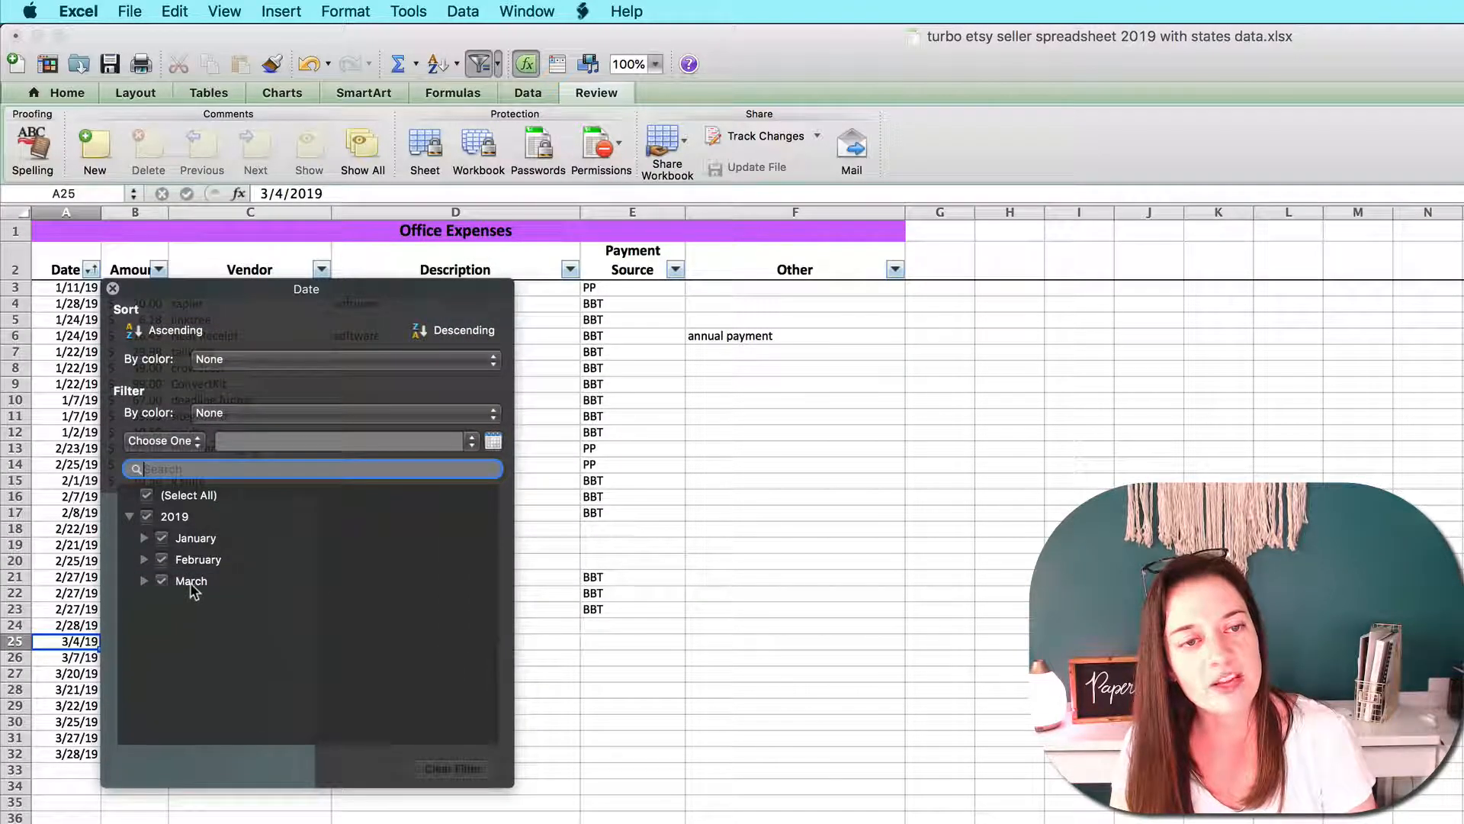
# Sort the office expenses by date in ascending order and review the reordered rows
pyautogui.click(89, 270)
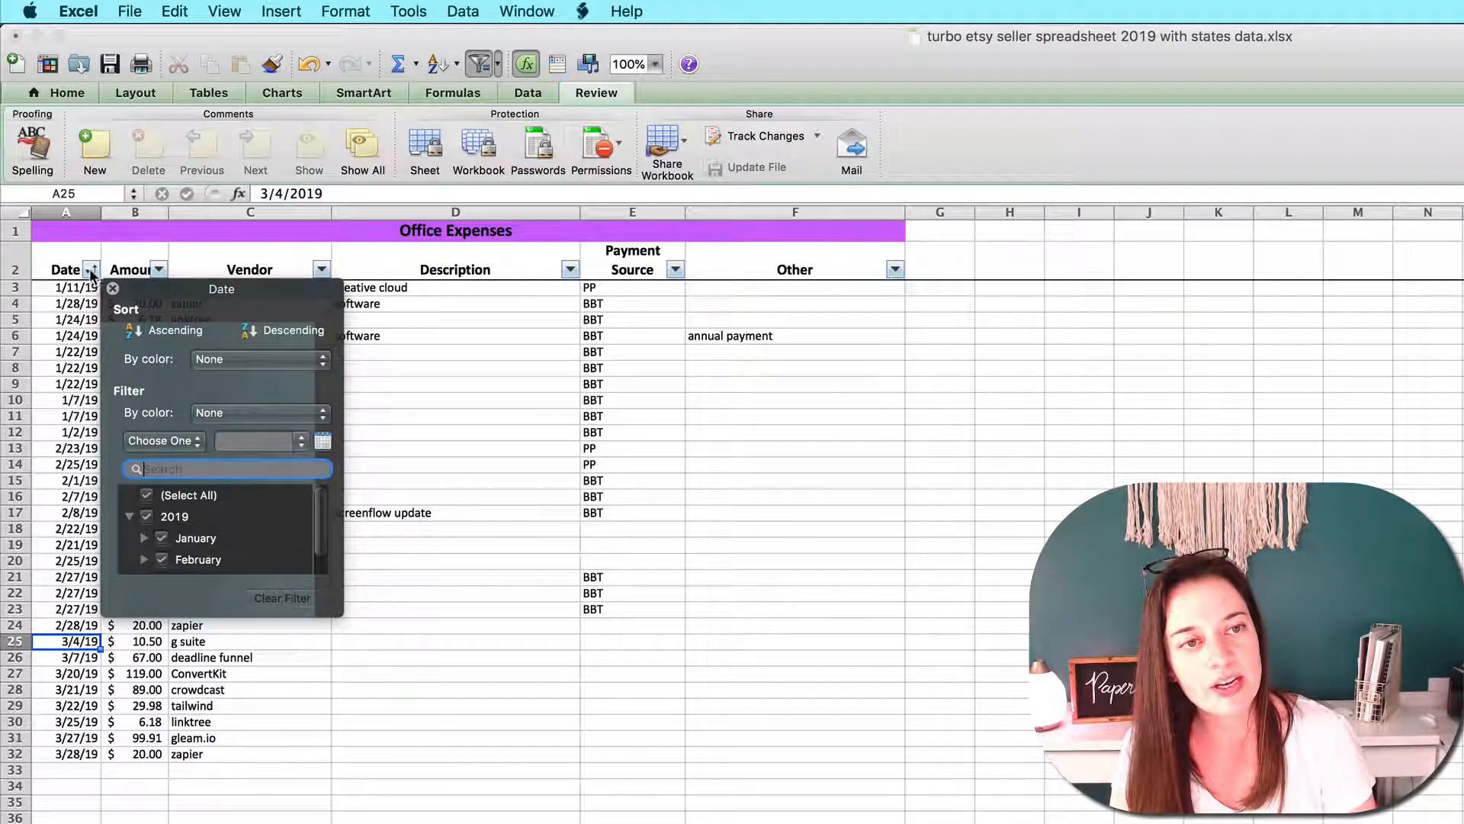
pyautogui.click(153, 328)
pyautogui.moveTo(85, 288); pyautogui.dragTo(647, 760)
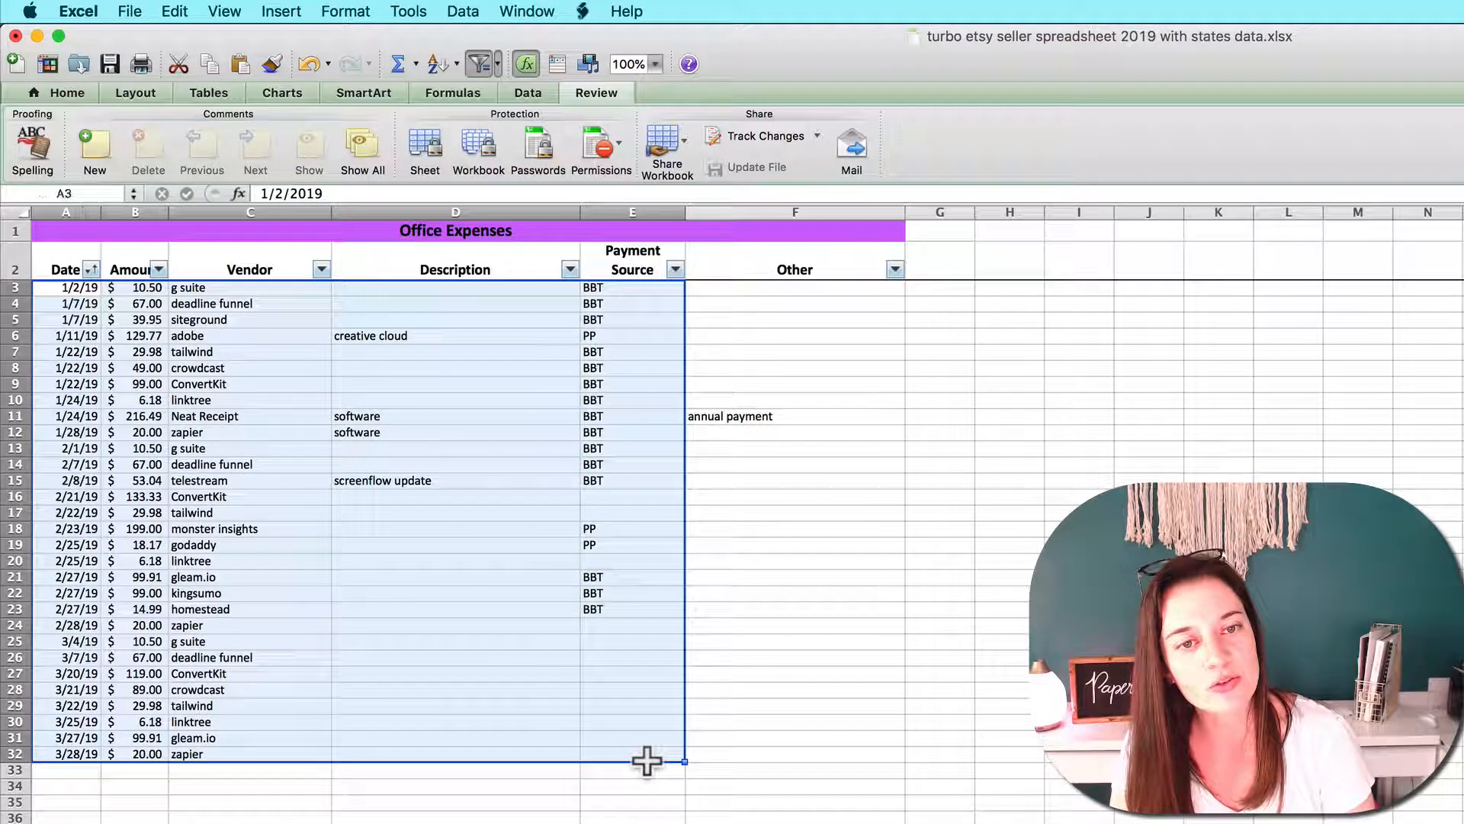
pyautogui.click(642, 726)
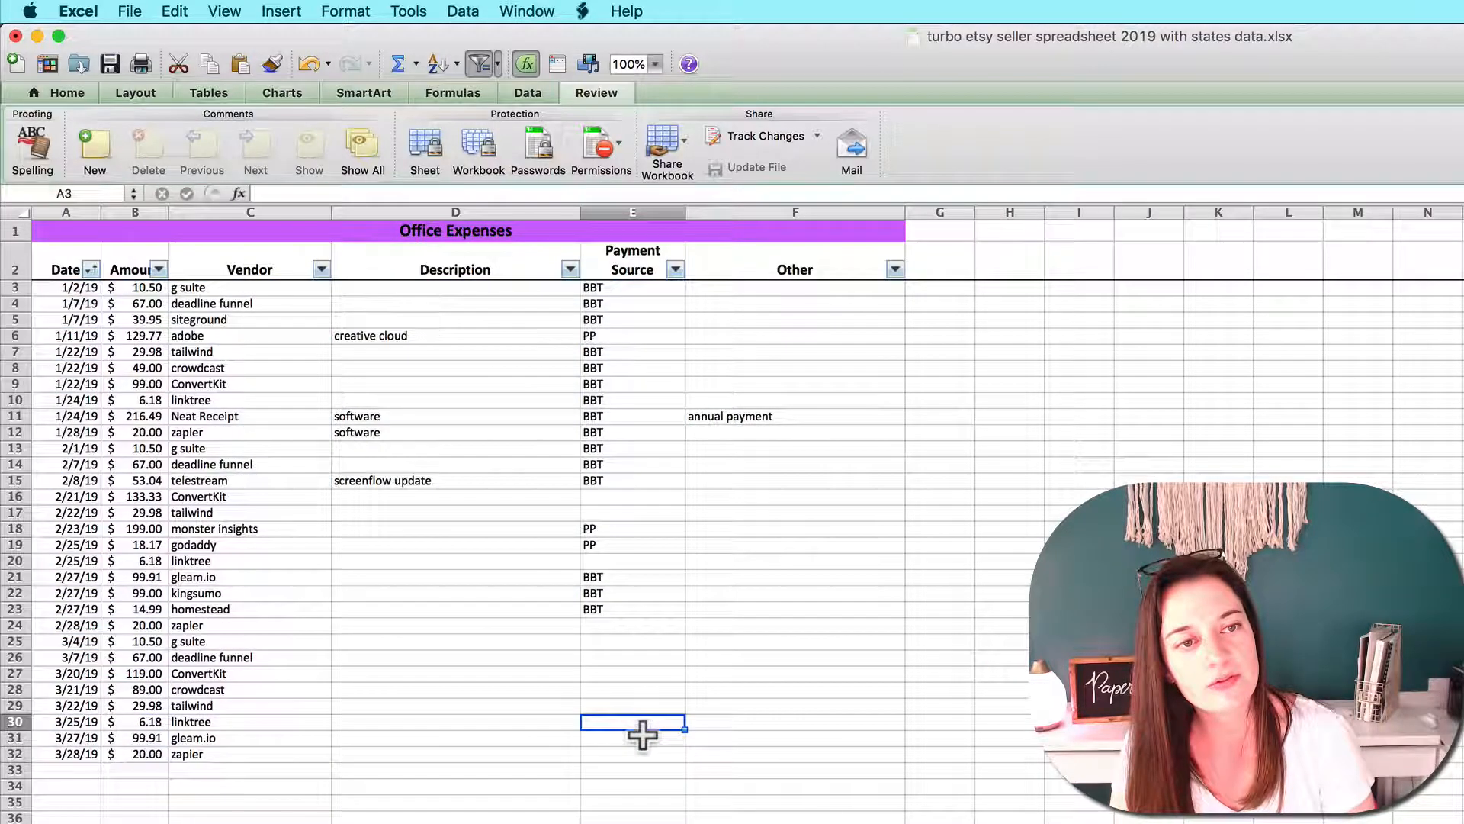
# Sort the office expenses by vendor in ascending order
pyautogui.click(321, 269)
pyautogui.moveTo(572, 608); pyautogui.dragTo(726, 817)
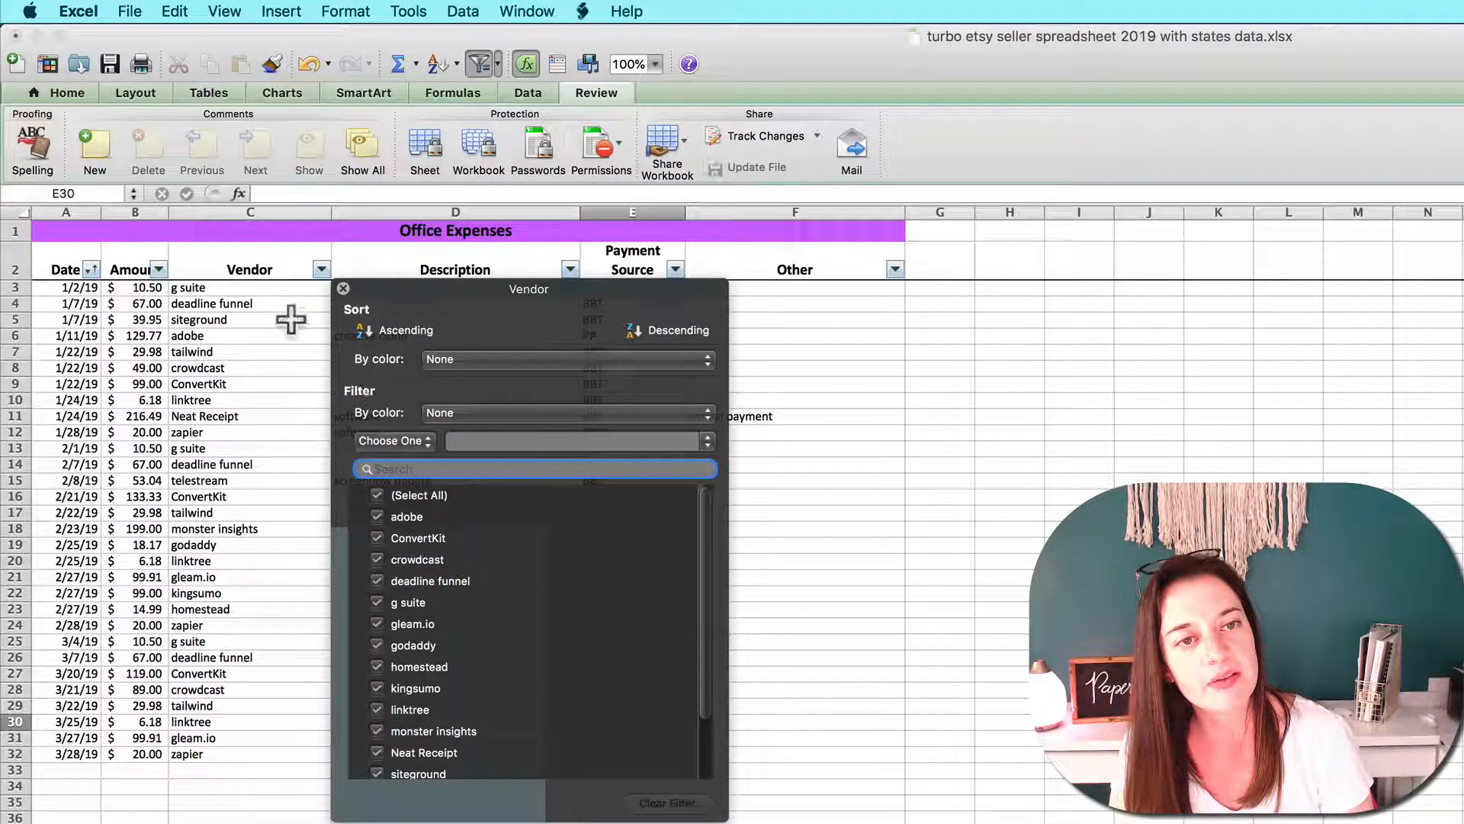
pyautogui.click(385, 329)
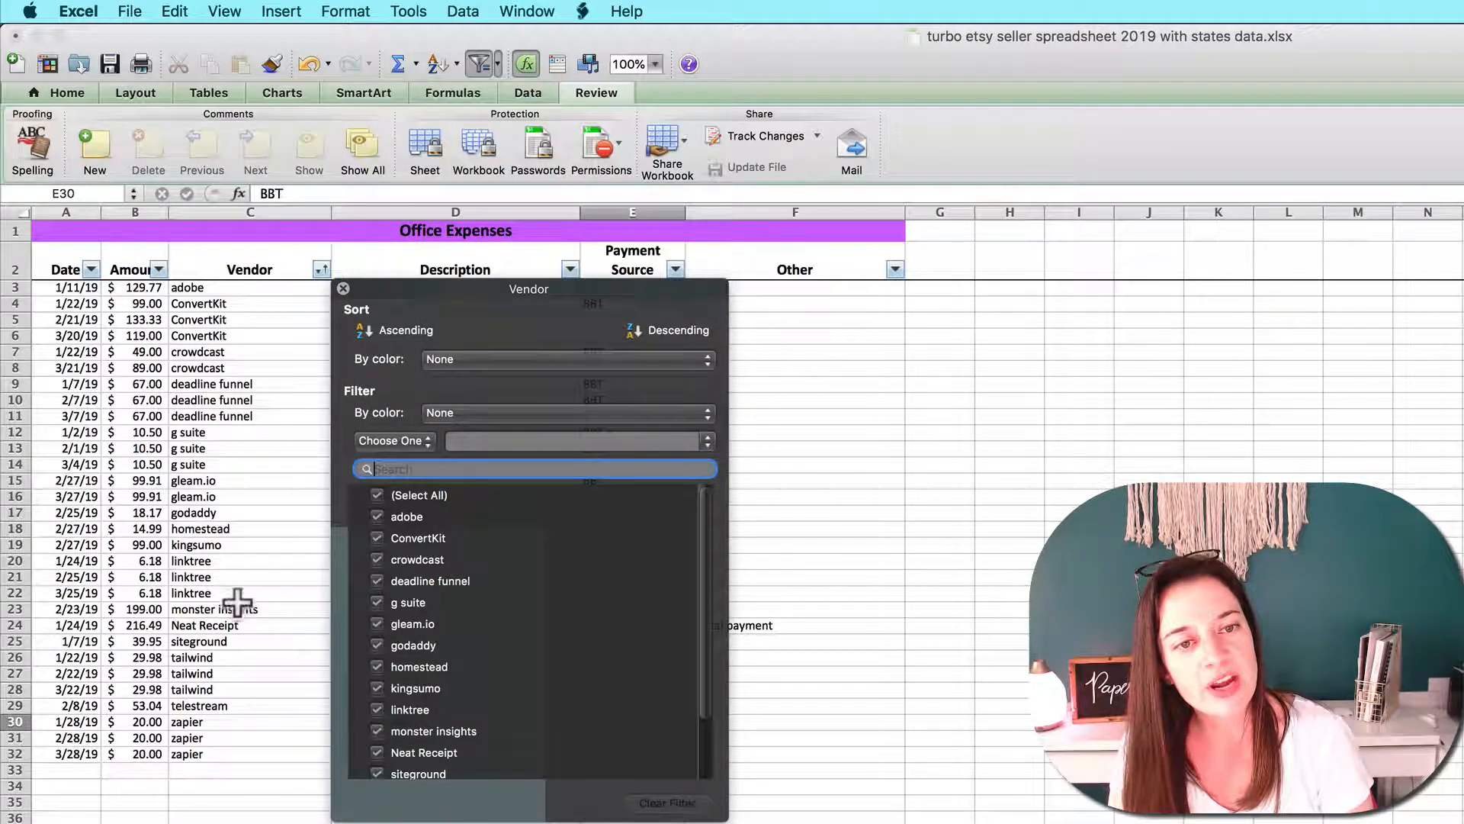
# Filter the office expenses to show only the vendor tailwind and select its three amounts
pyautogui.click(376, 495)
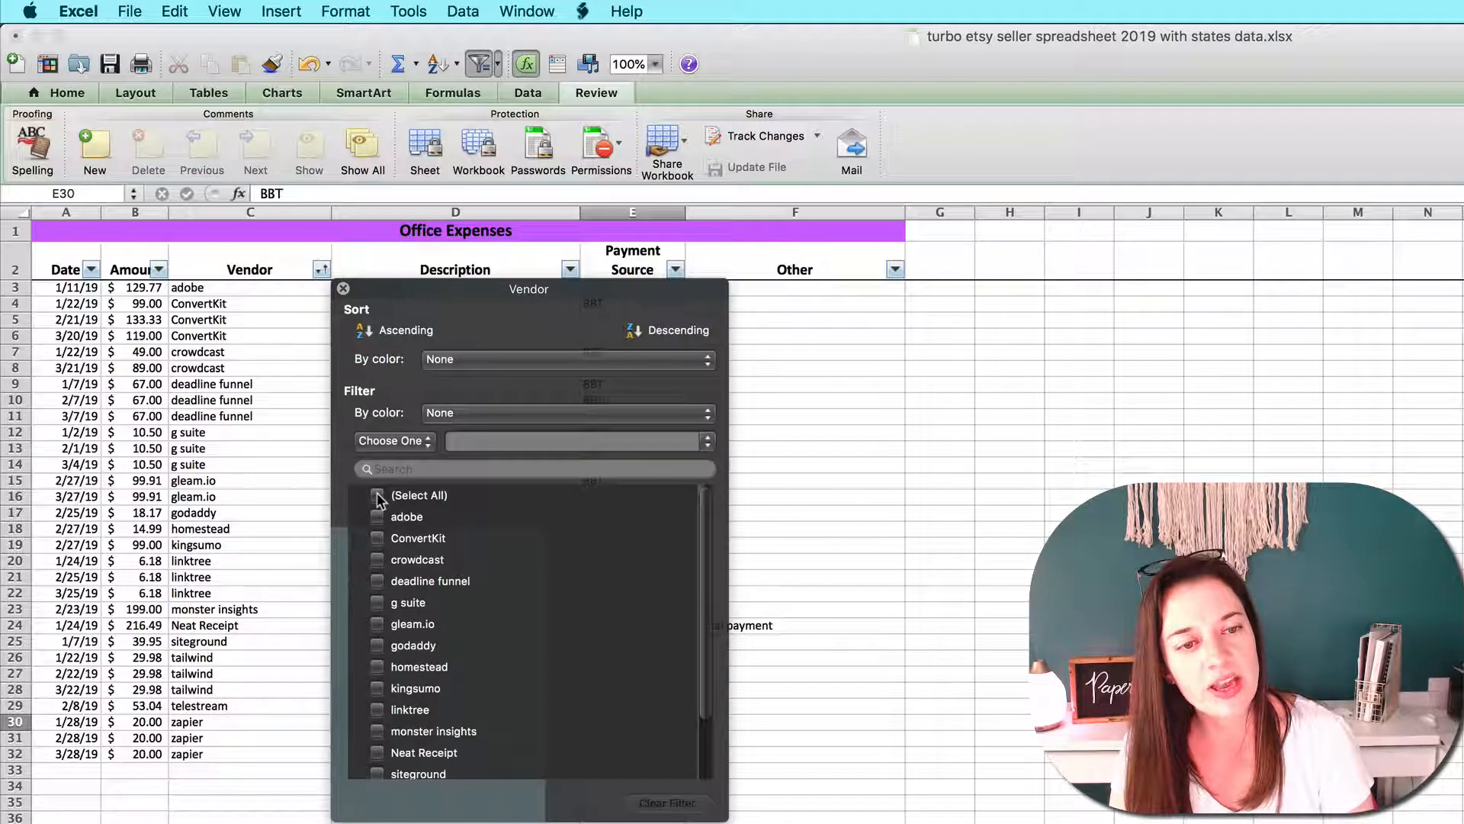
pyautogui.scroll(-2, 433, 678)
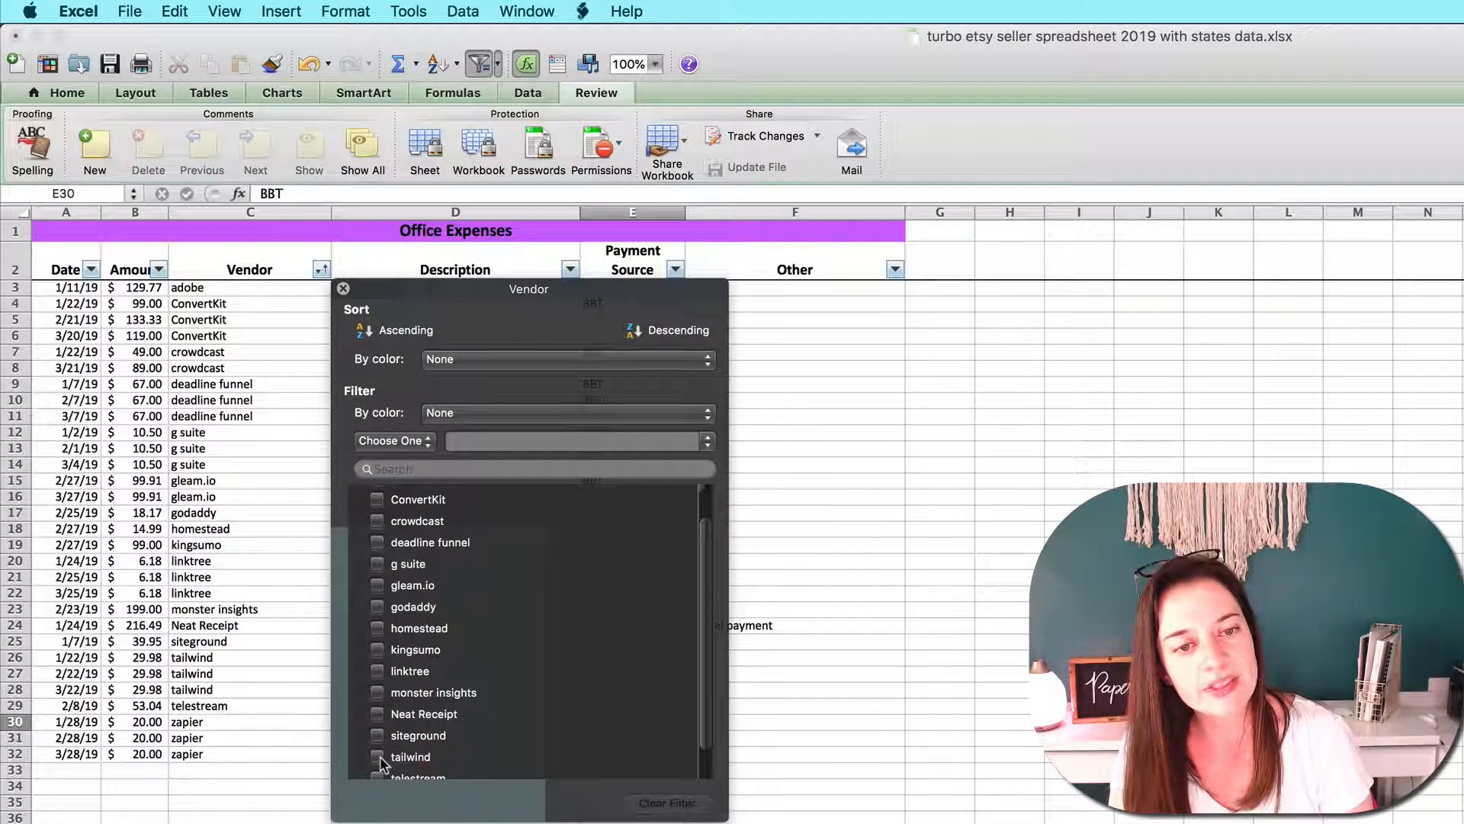
pyautogui.click(378, 756)
pyautogui.click(220, 548)
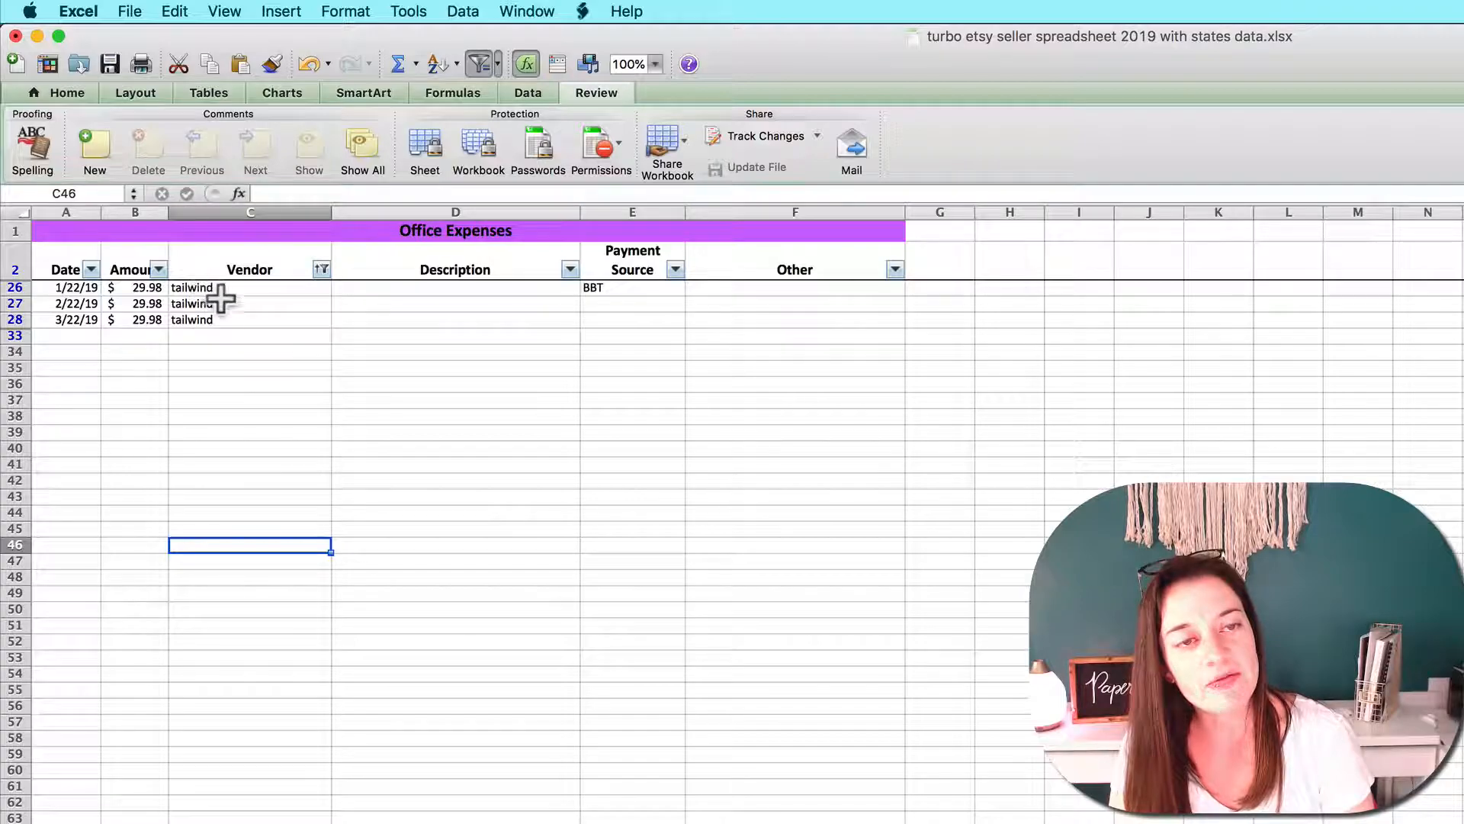
pyautogui.click(322, 269)
pyautogui.click(163, 316)
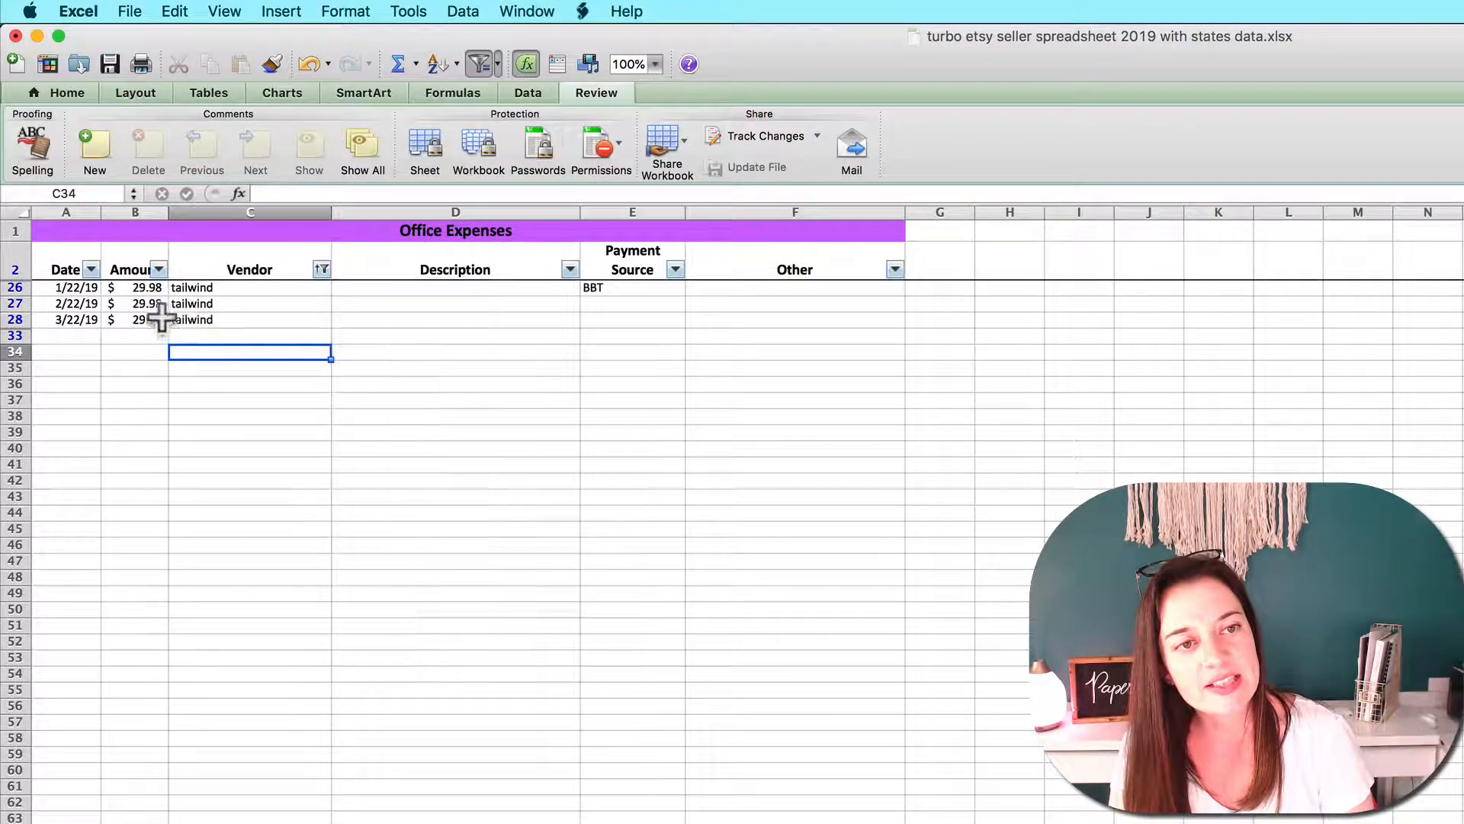
pyautogui.moveTo(137, 288); pyautogui.dragTo(133, 320)
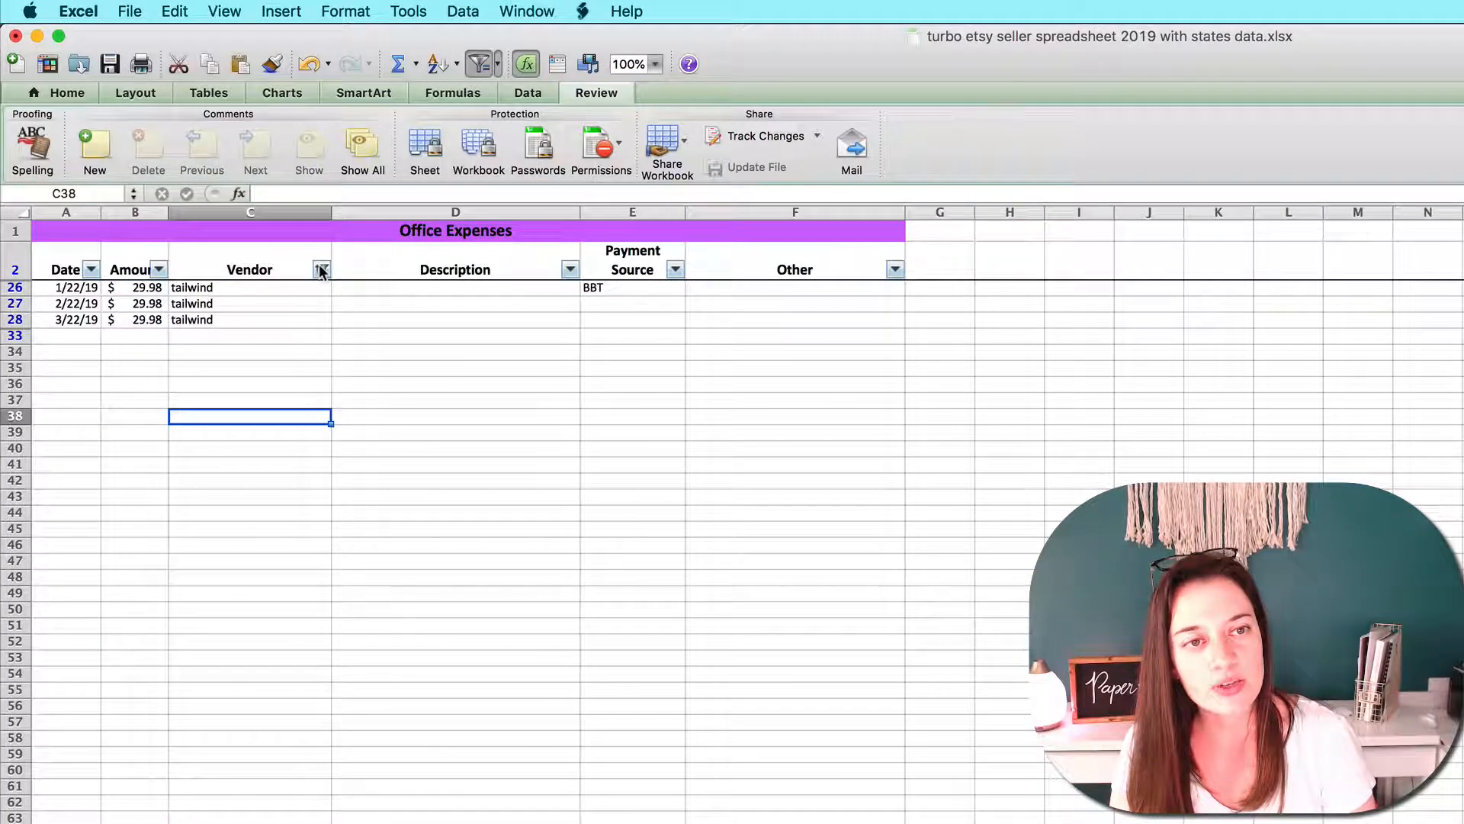
# Clear the vendor filter on the office expenses sheet
pyautogui.click(321, 269)
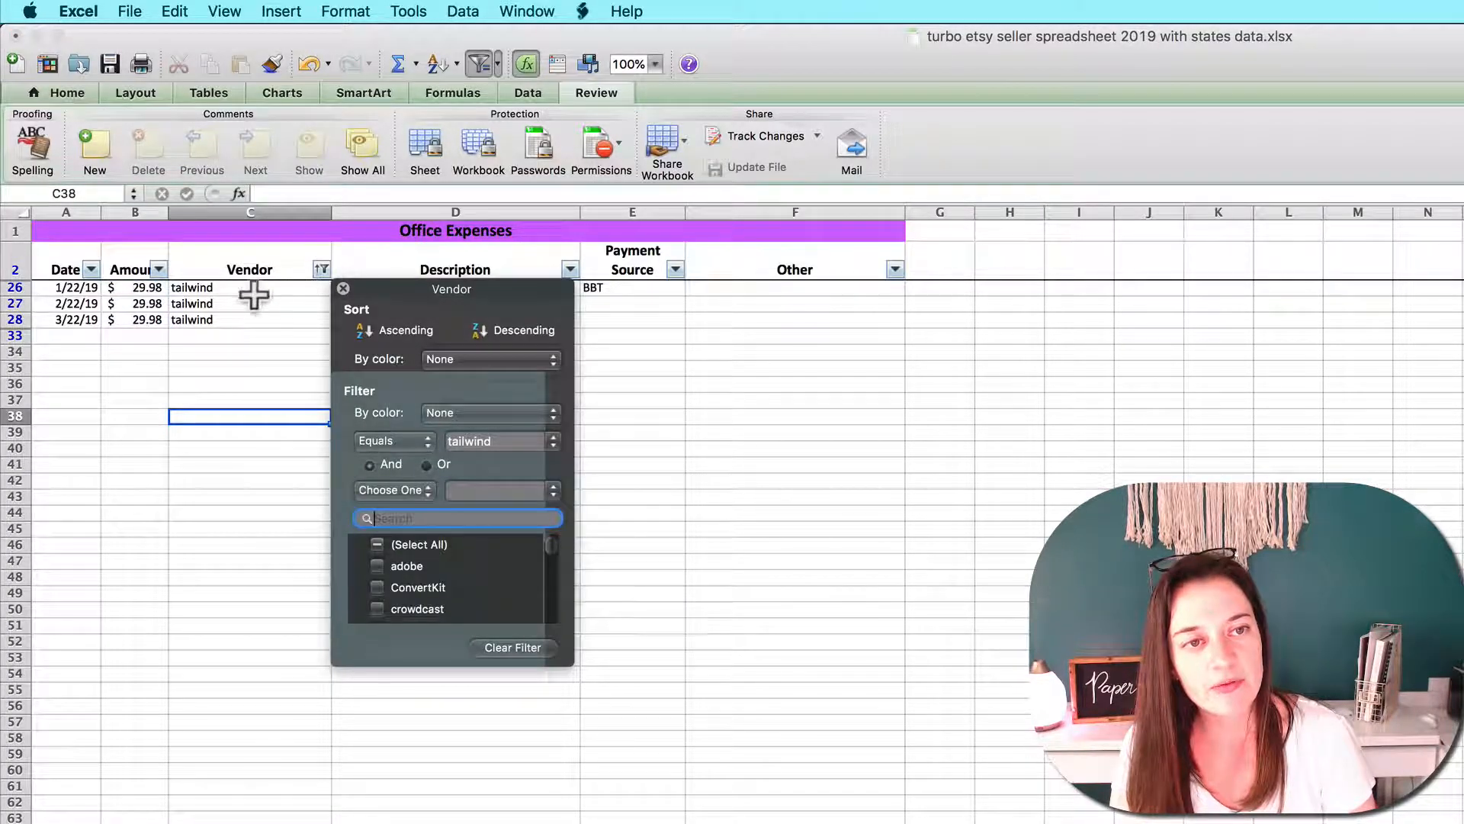
pyautogui.click(495, 647)
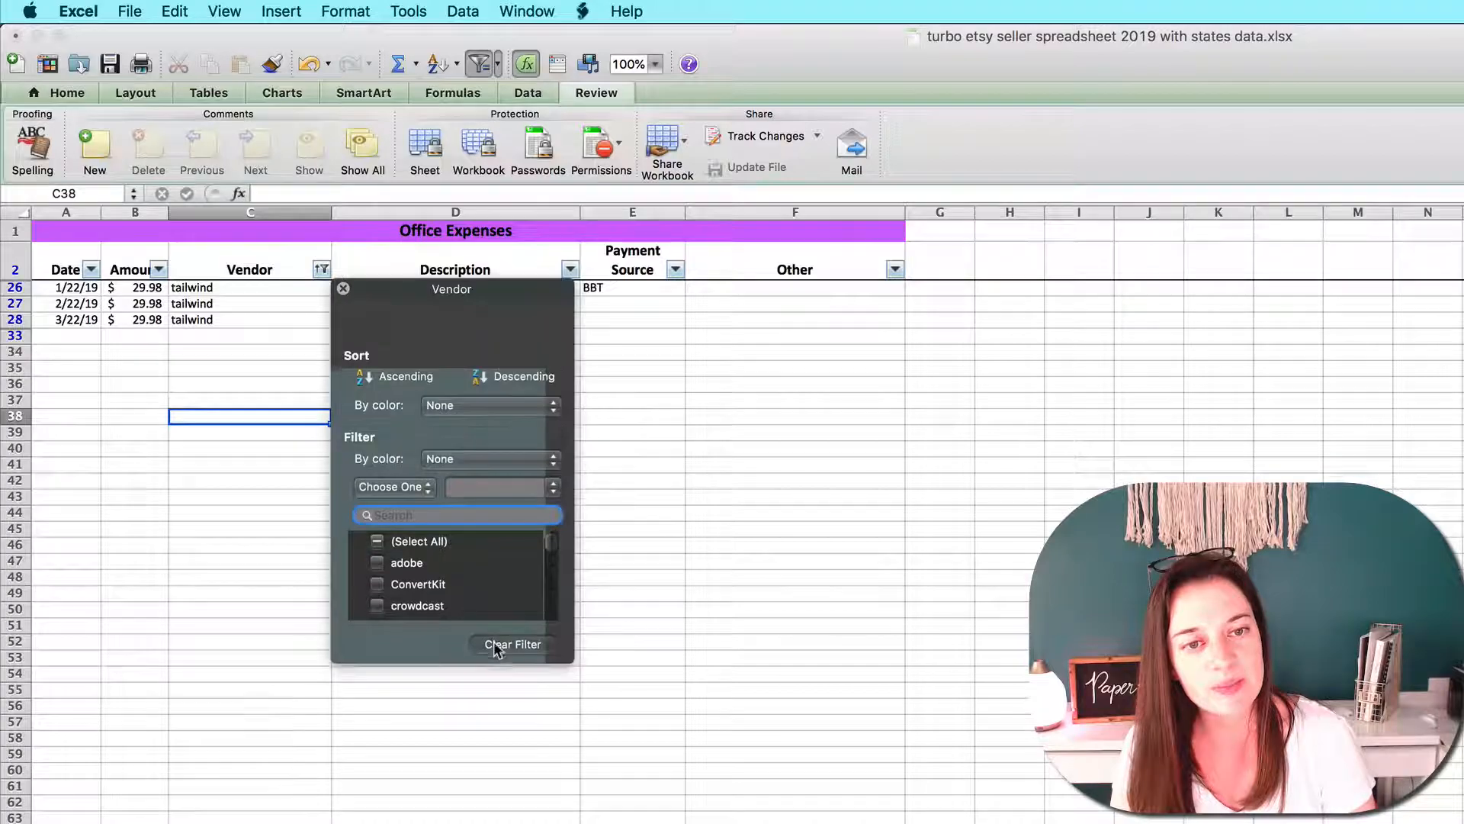
# Close the vendor filter options and look through the office expenses, tools & equipment and other expense sheets
pyautogui.click(287, 706)
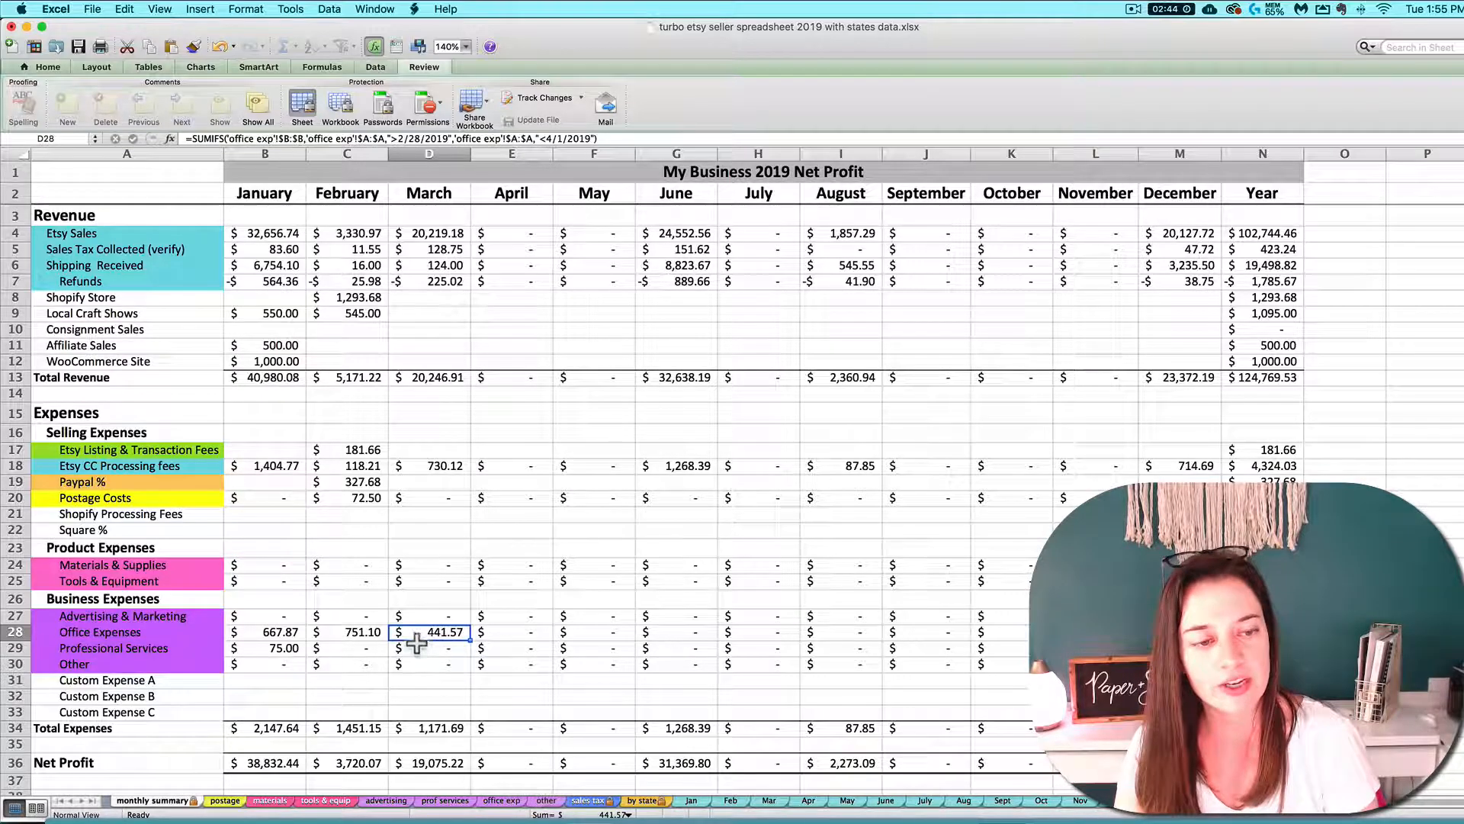
pyautogui.click(504, 803)
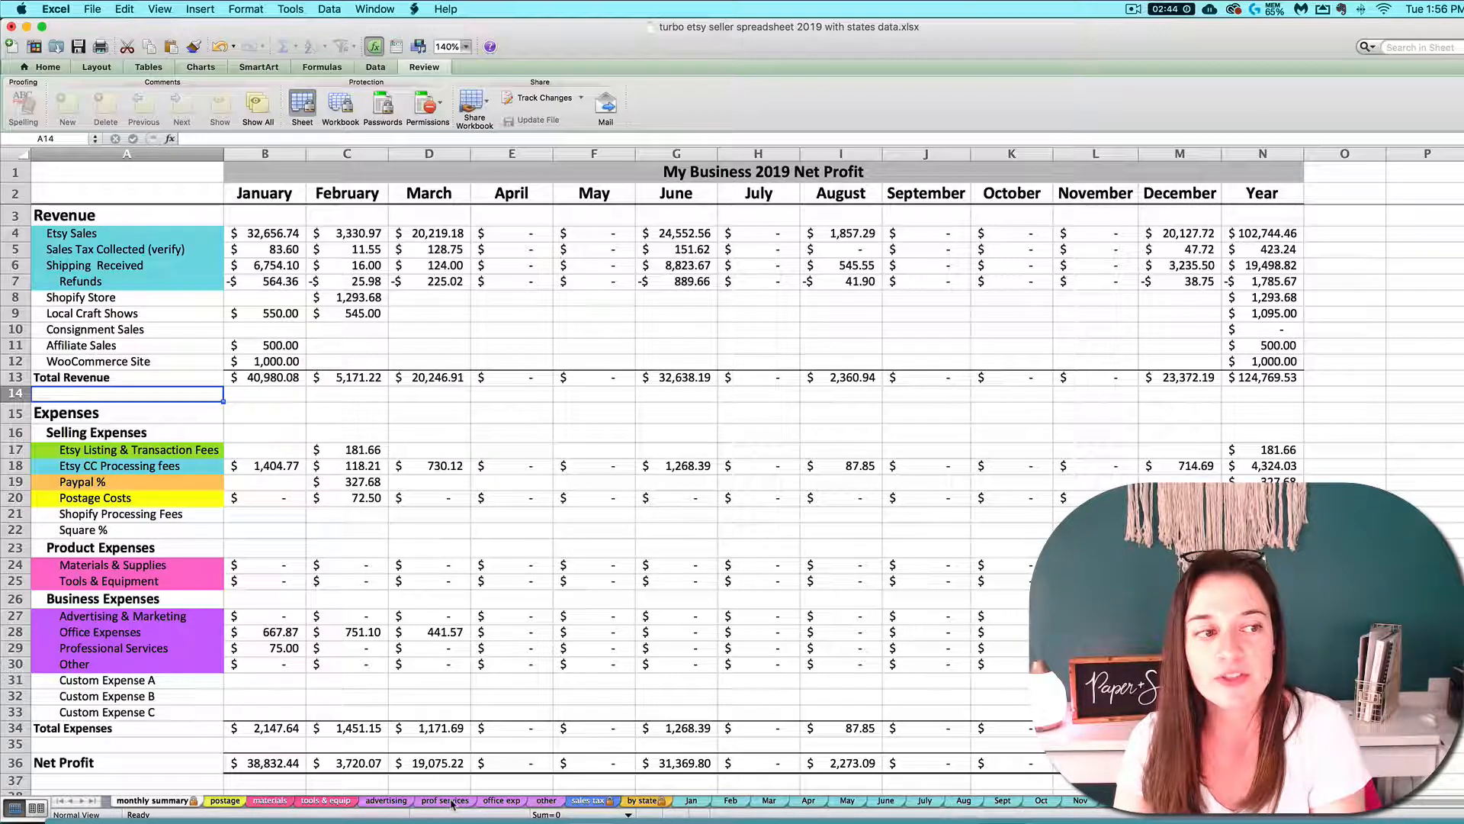
pyautogui.click(502, 800)
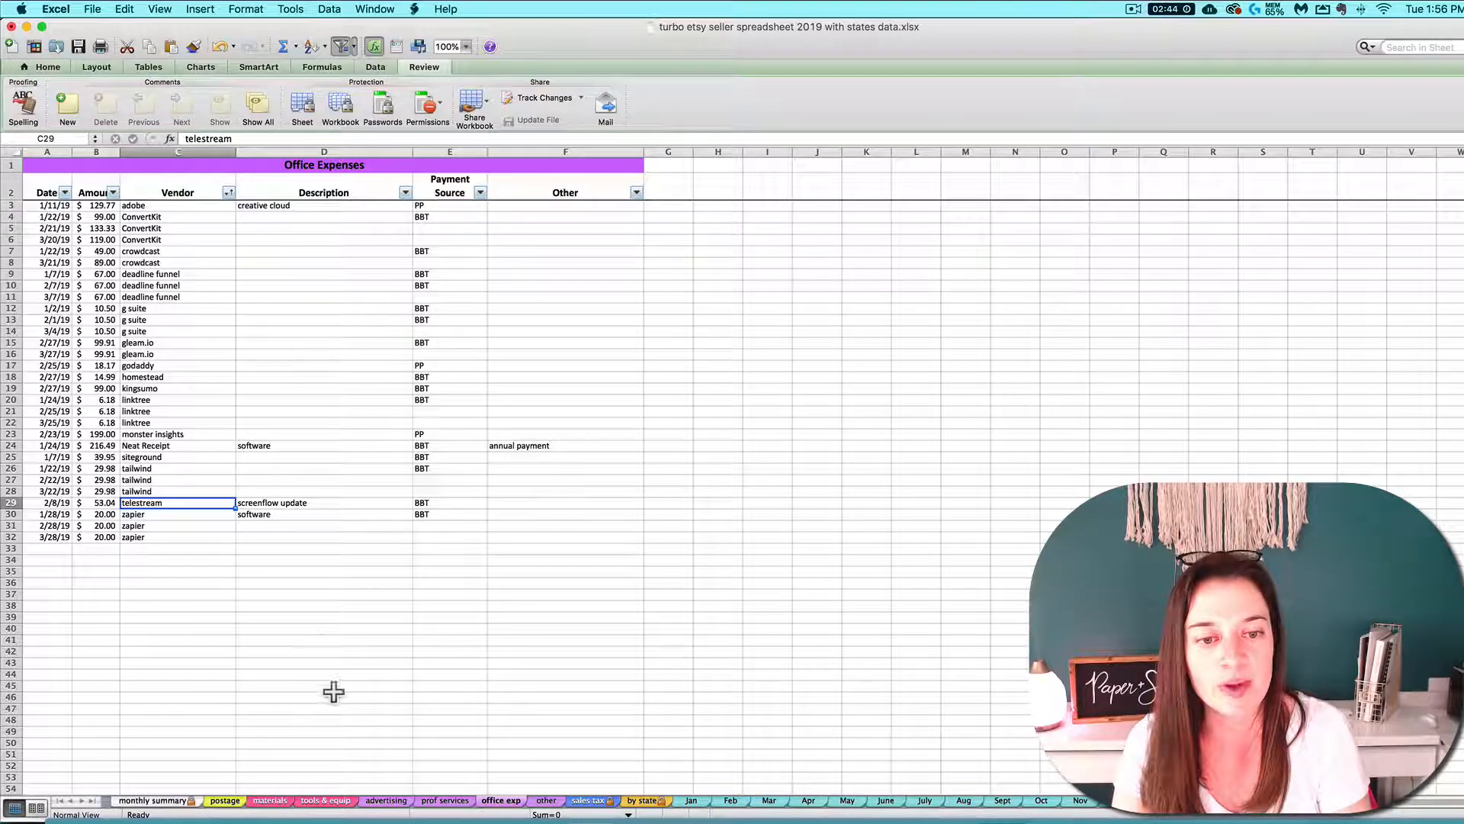
pyautogui.click(315, 799)
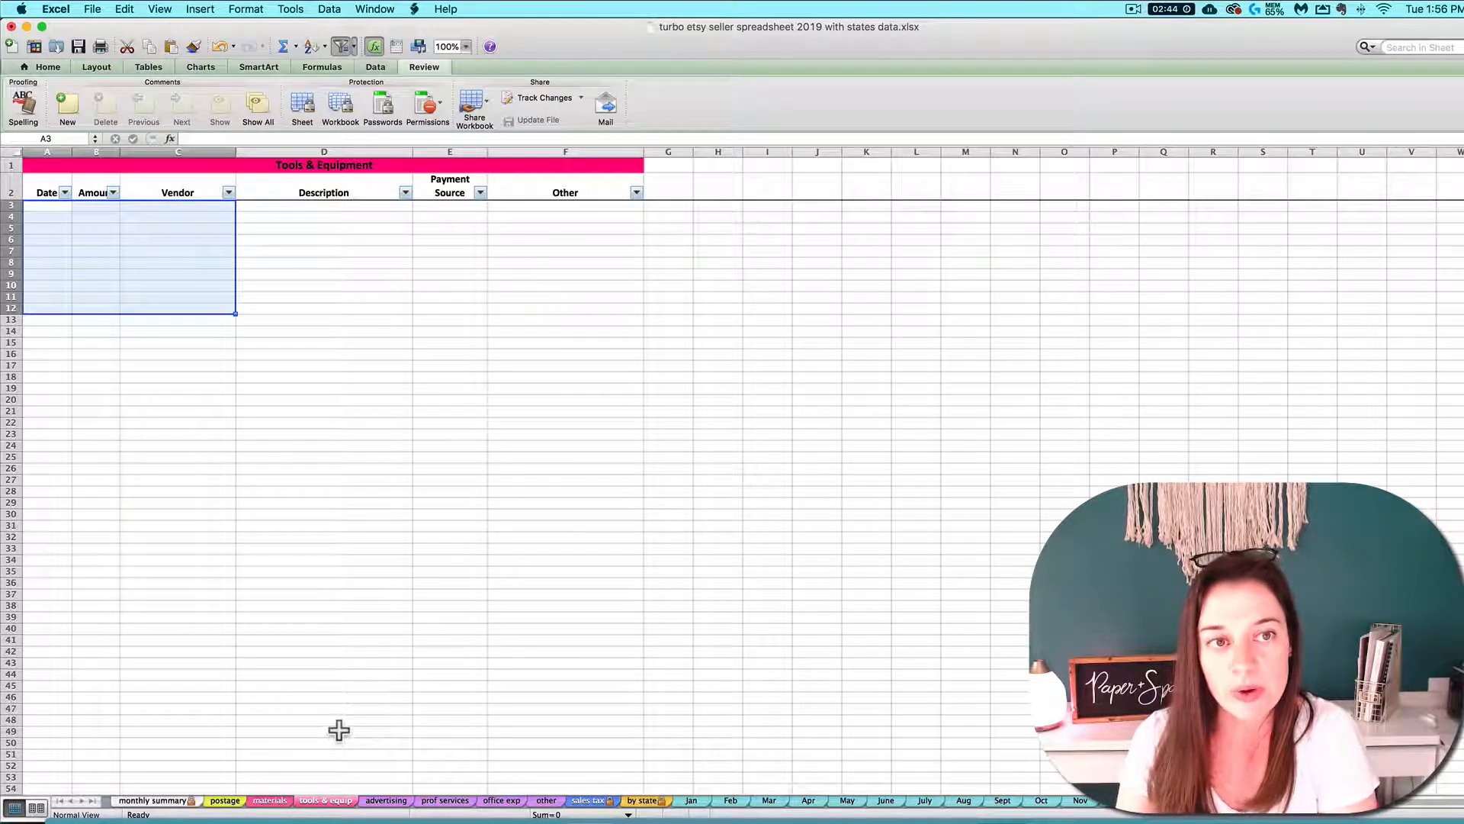
pyautogui.click(546, 800)
# Return to the monthly summary and select the Custom Expense A to C labels, ending on Custom Expense B
pyautogui.click(151, 800)
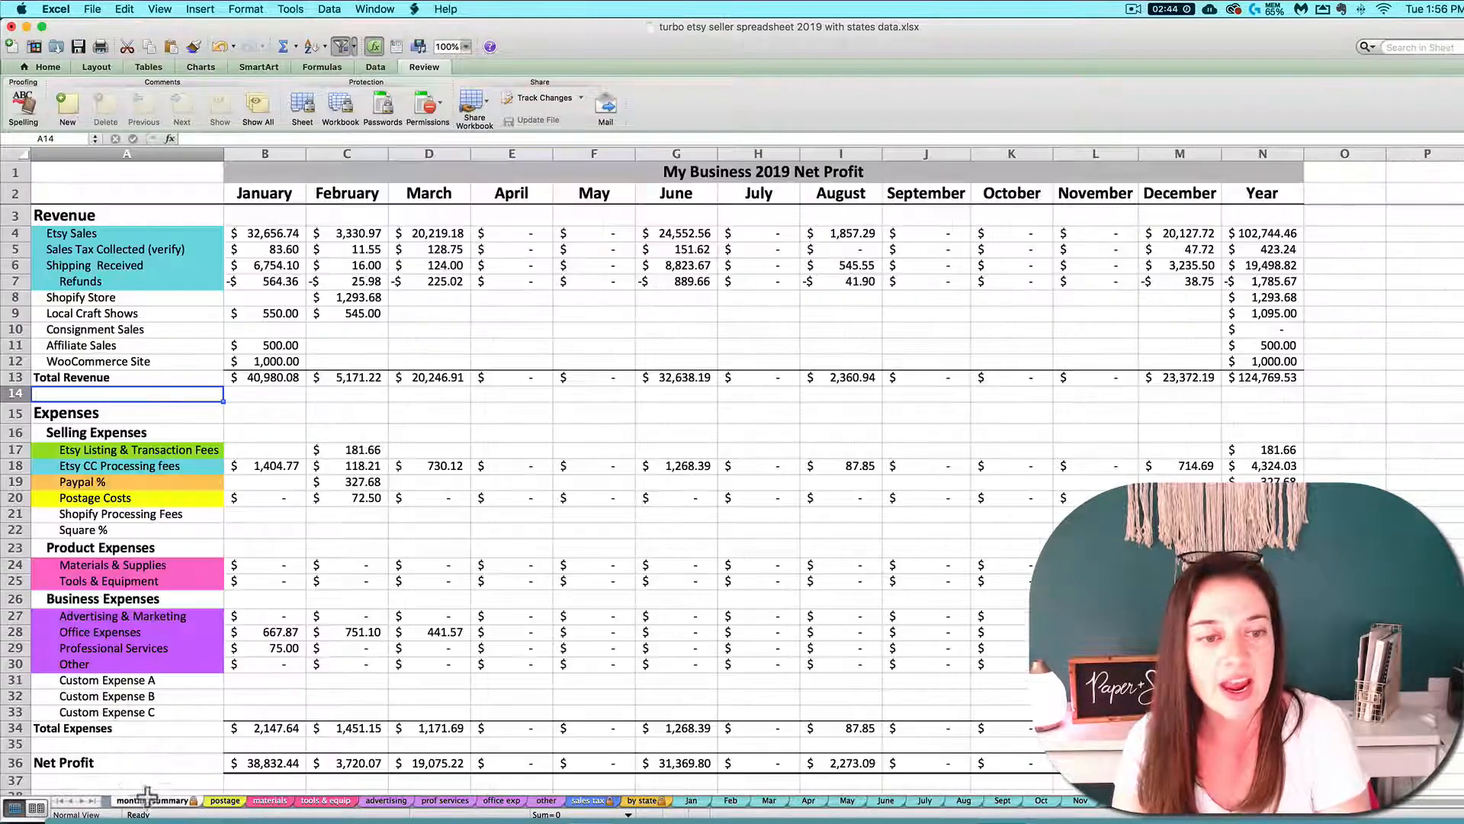
pyautogui.moveTo(79, 679); pyautogui.dragTo(81, 716)
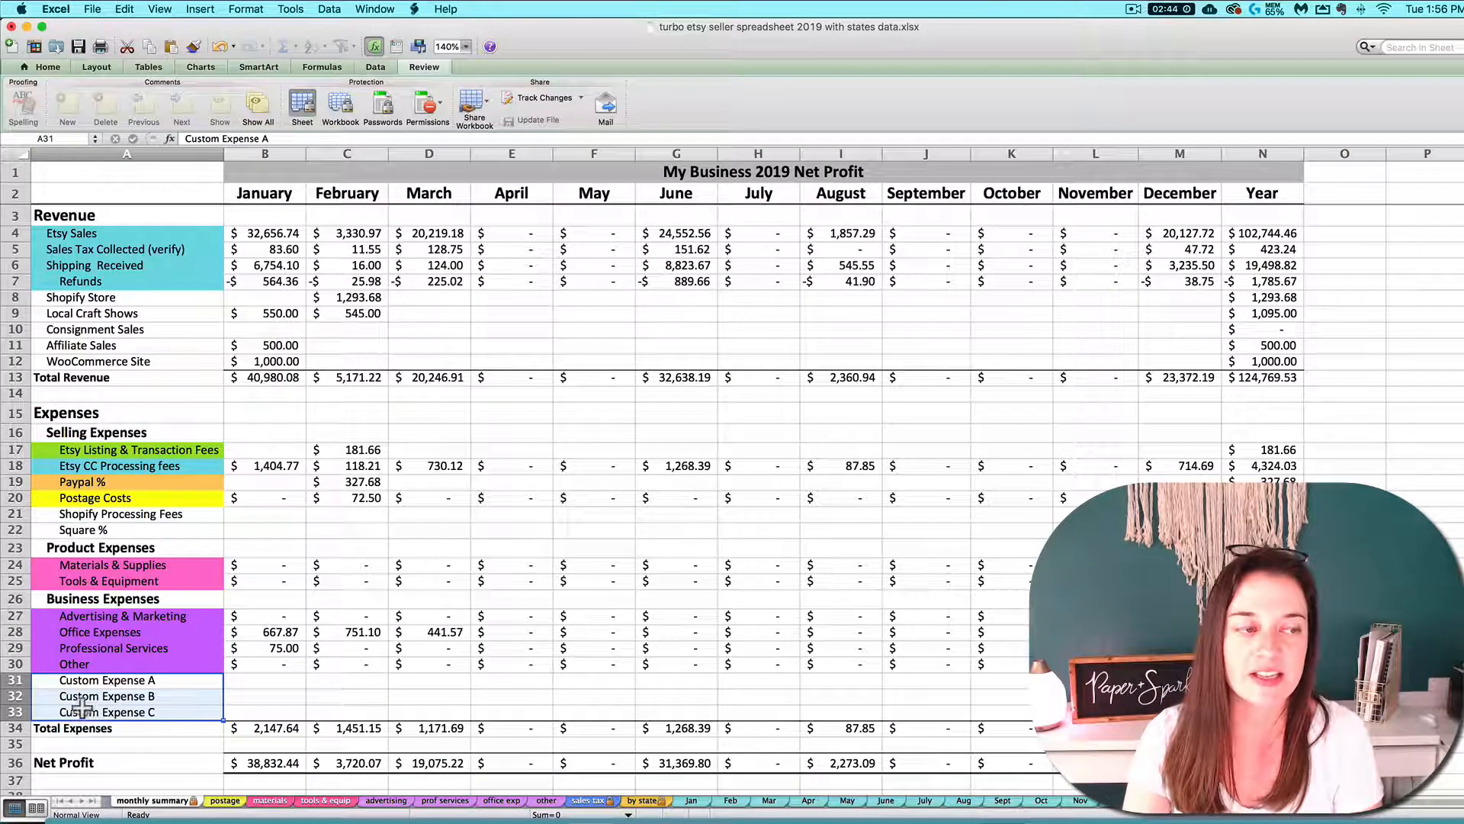
pyautogui.click(82, 698)
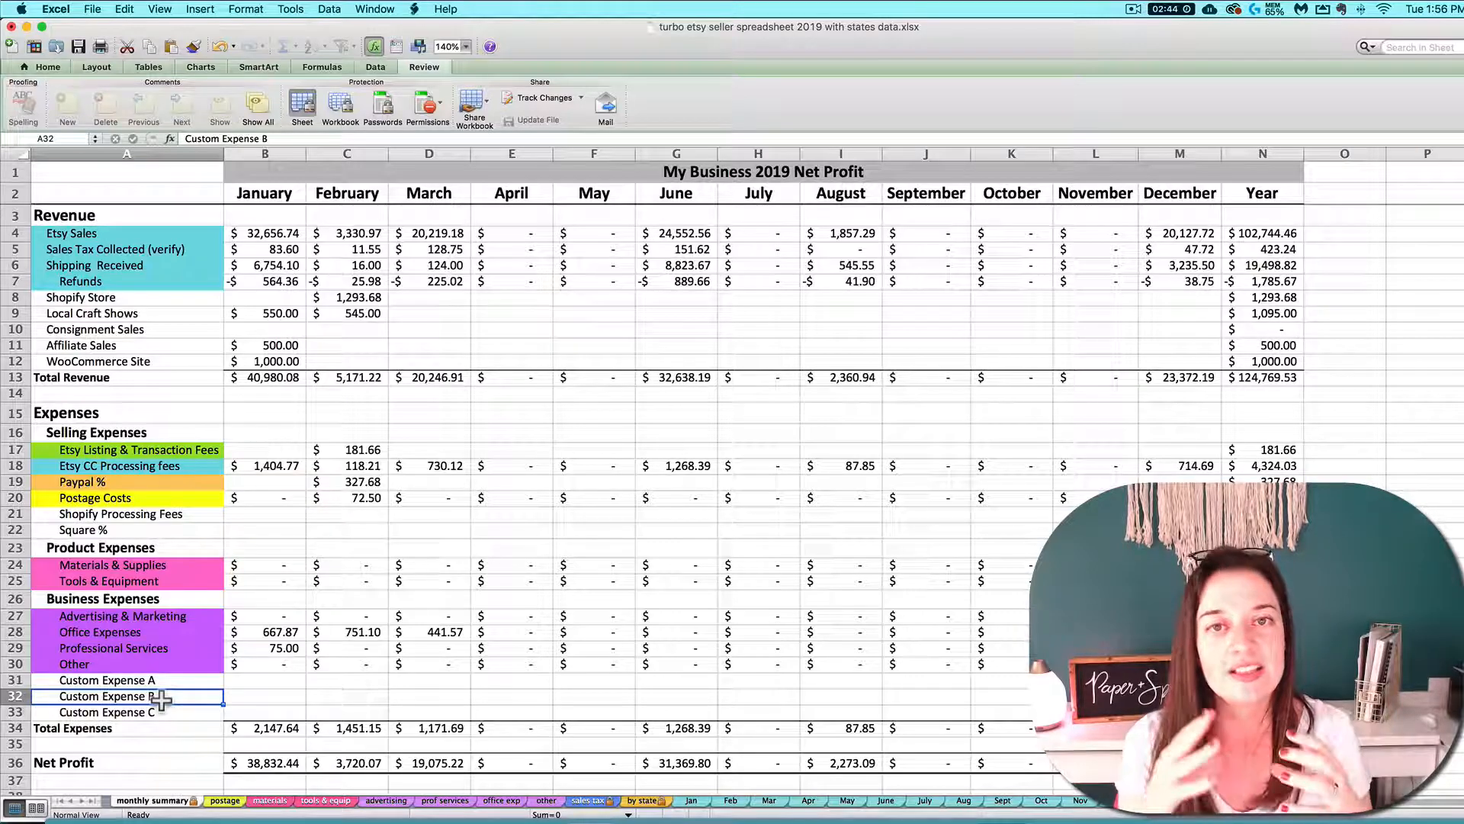